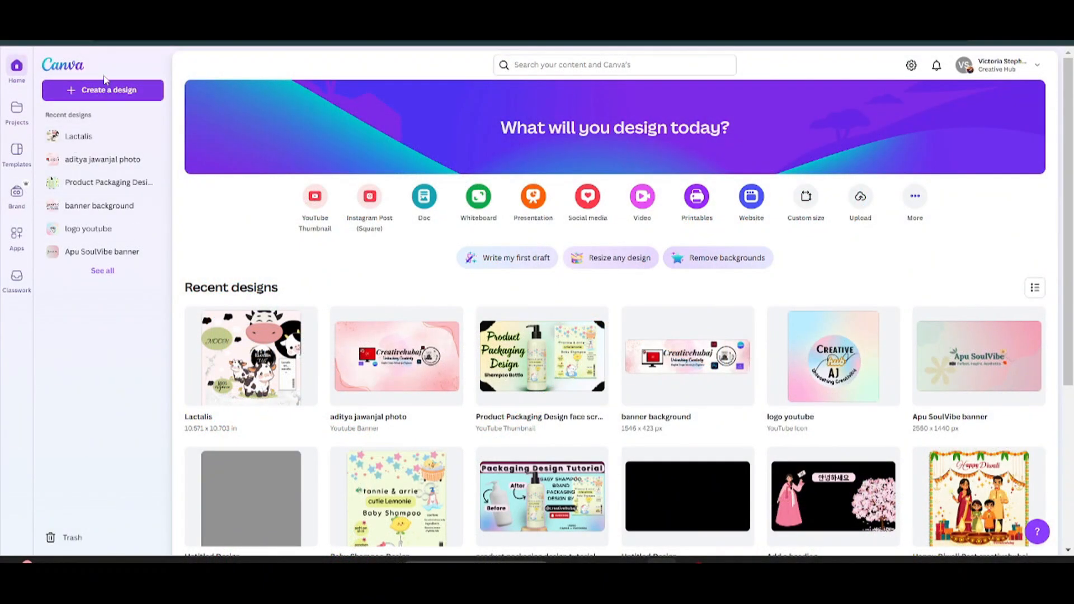
Create a new custom-size design 10.571 in wide and 10.704 in high.
click(111, 94)
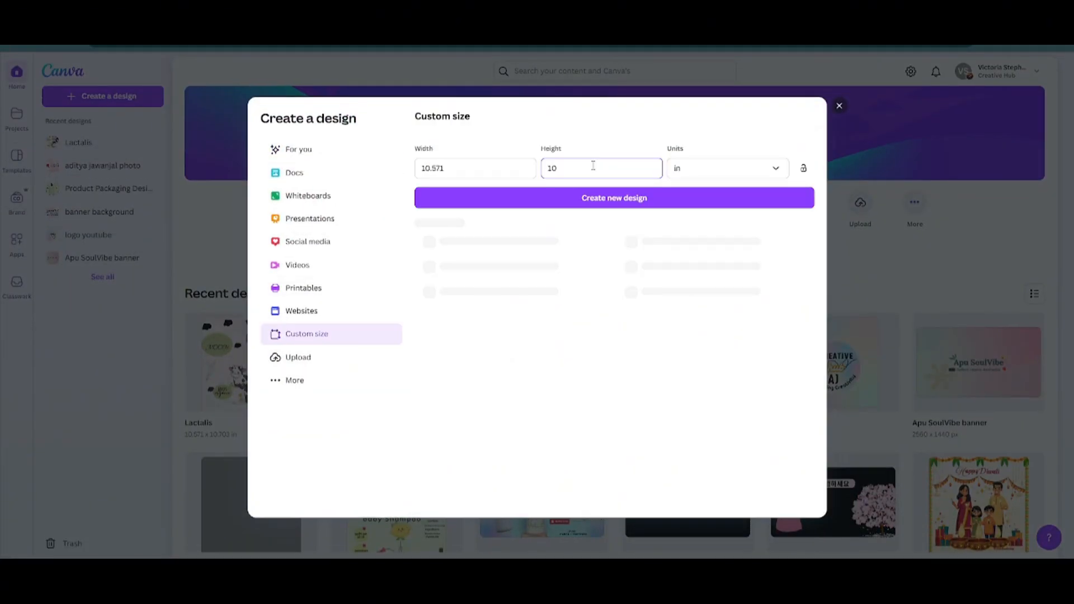
text(.704)
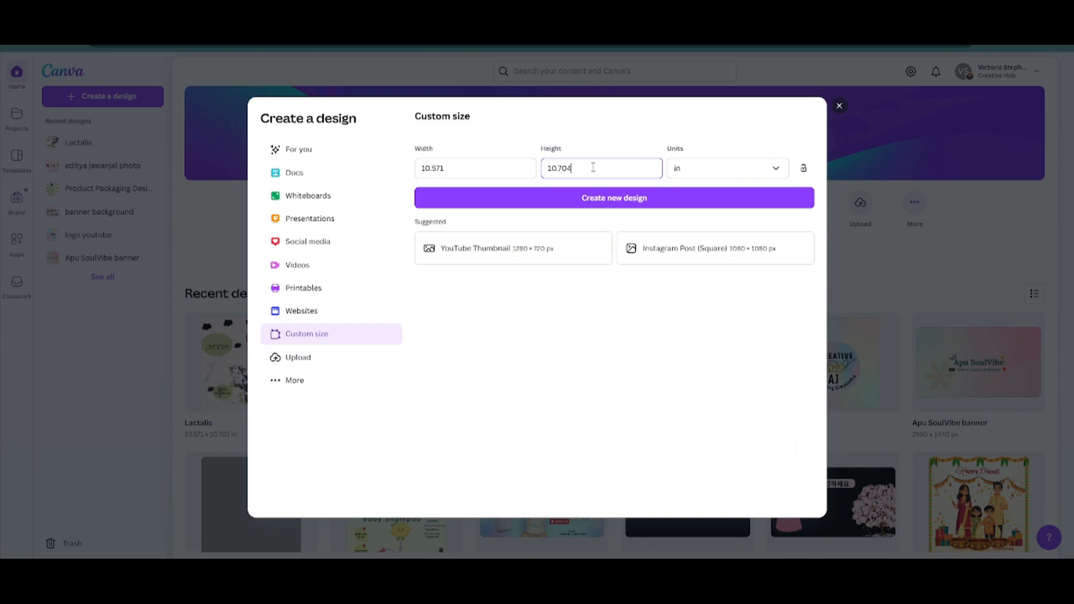
click(599, 199)
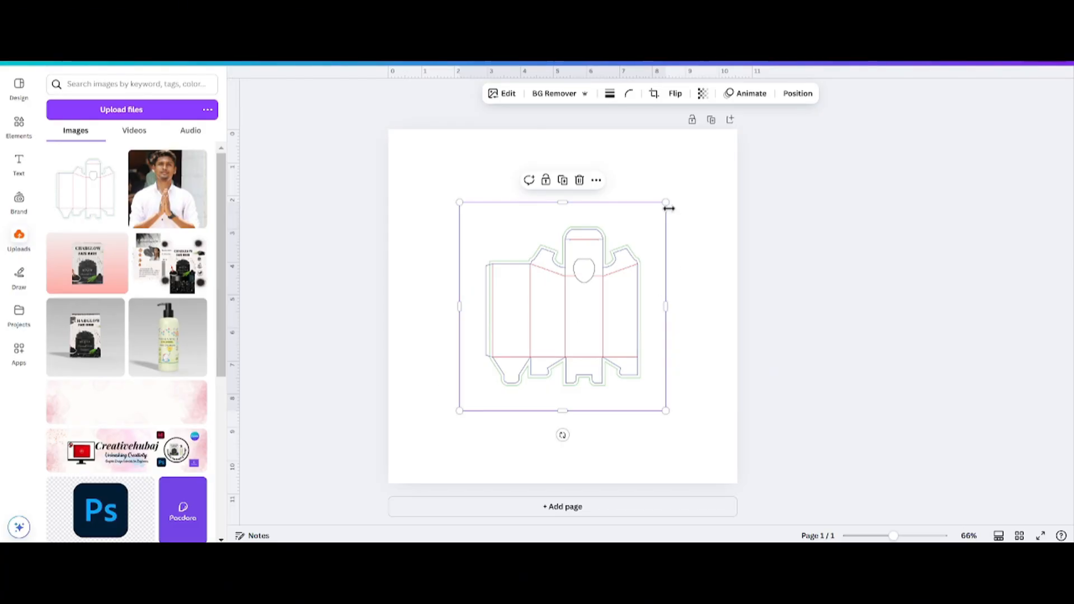
Enlarge the box dieline image and position it so that it nearly fills the whole page.
drag(663, 306, 643, 306)
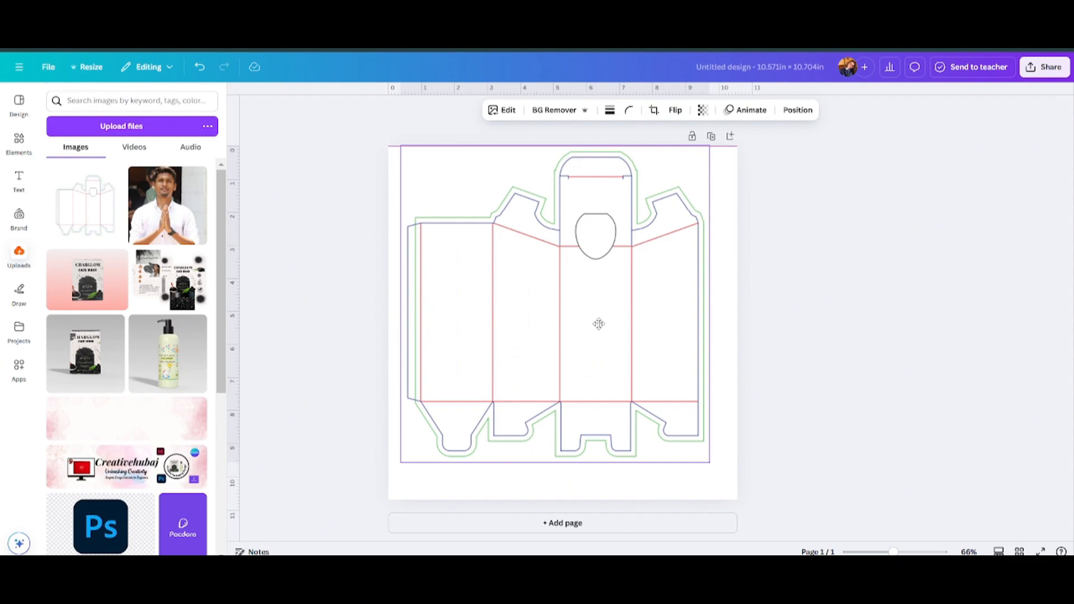
click(598, 324)
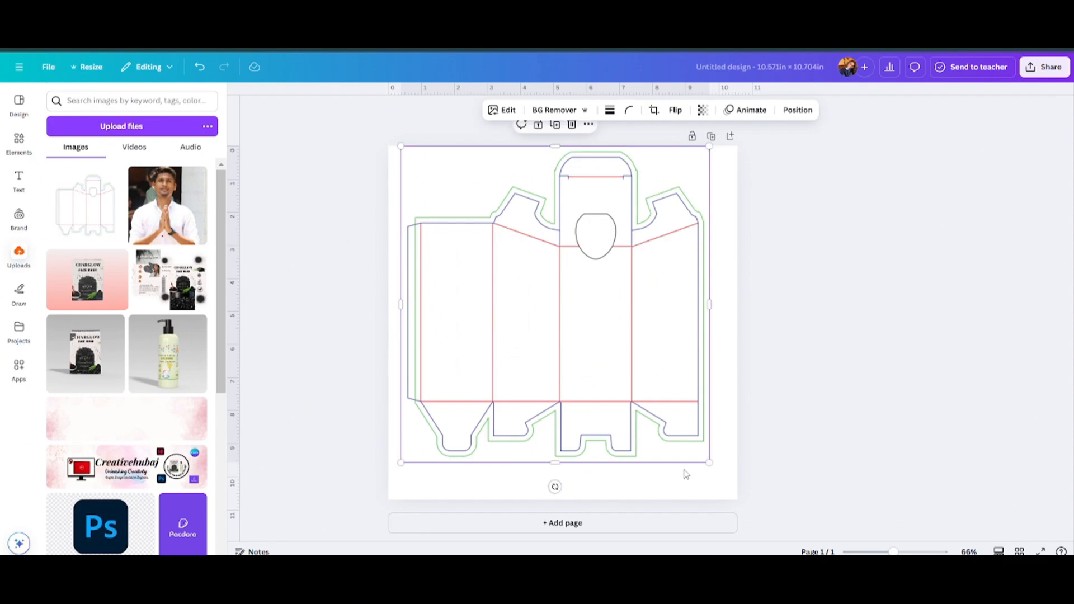
drag(709, 472, 734, 498)
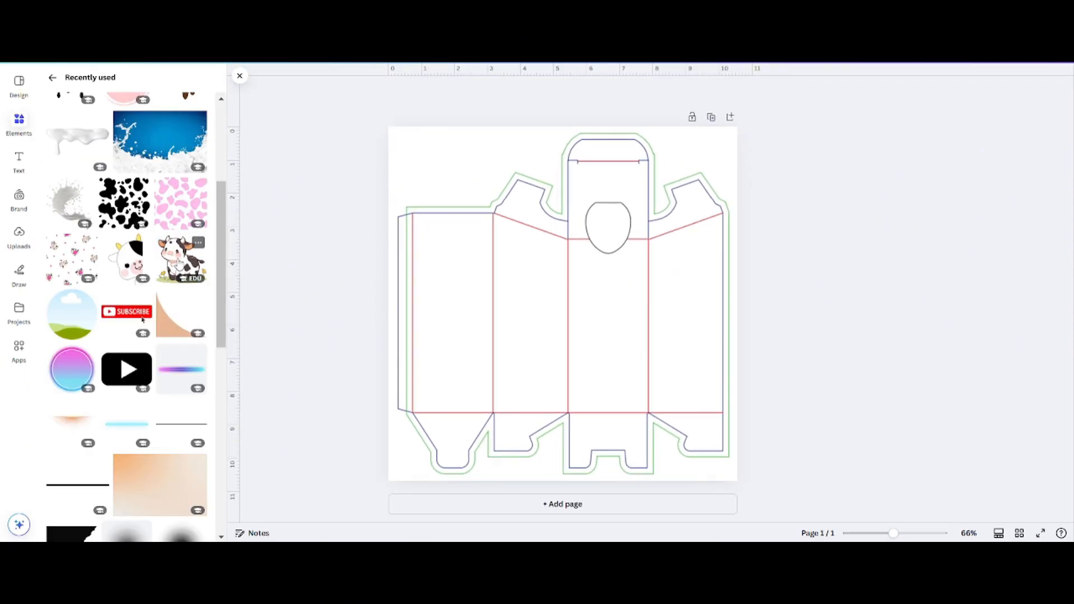
Add the standing cow illustration with flowers, flip it horizontally, shrink it and place it at the base of the dieline's front panel.
click(180, 260)
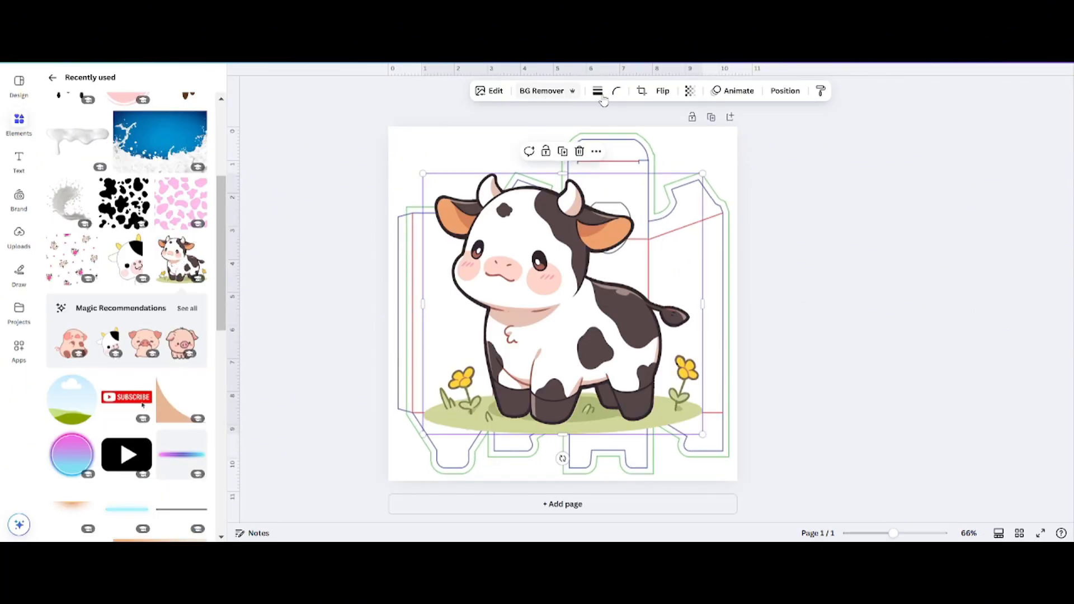
click(662, 93)
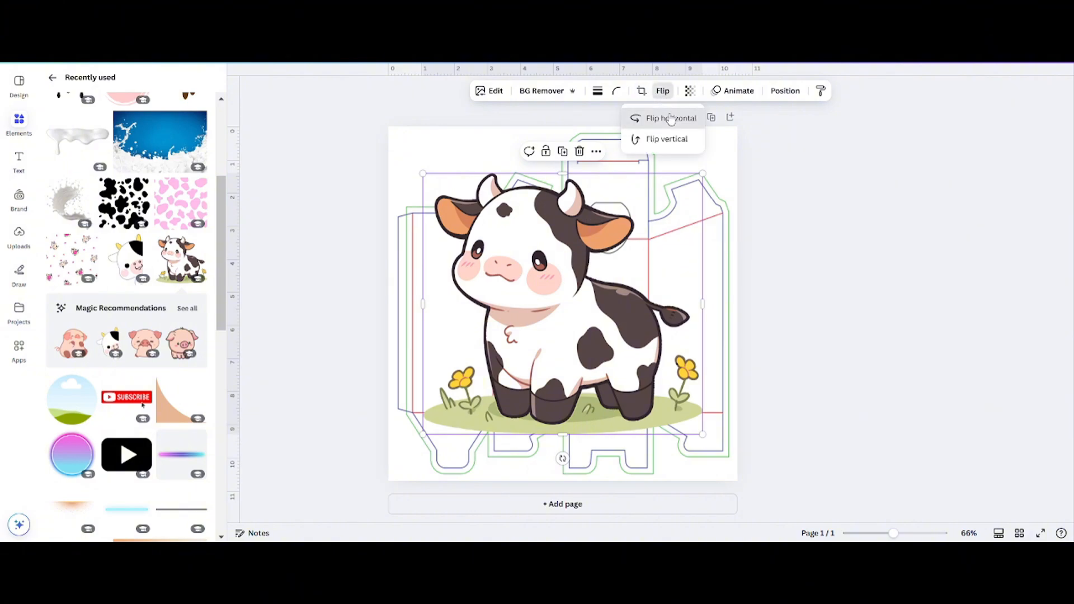
click(648, 118)
drag(701, 437, 556, 297)
drag(488, 278, 576, 396)
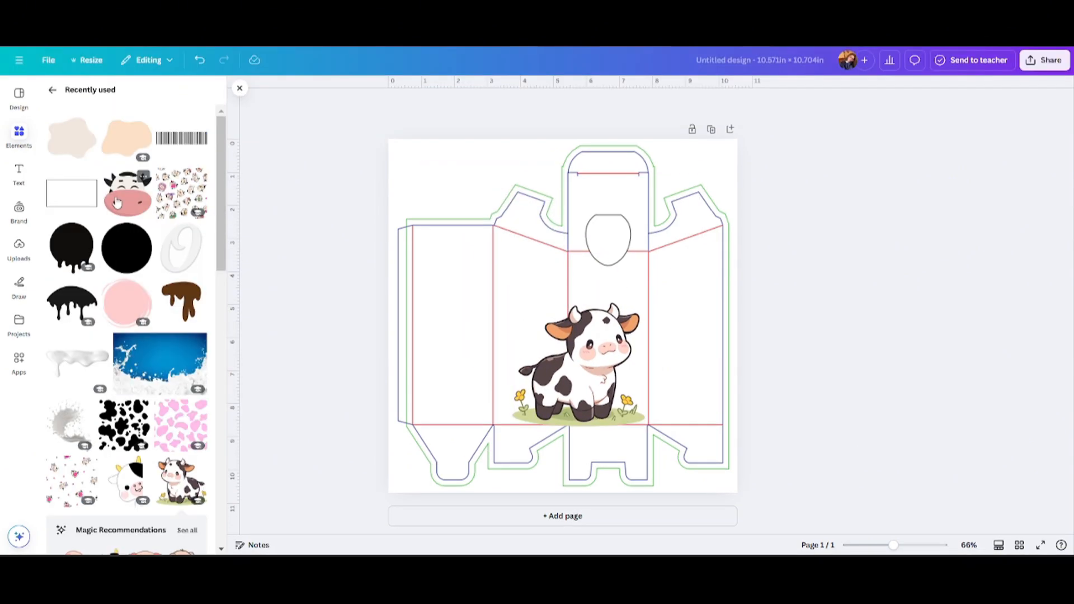
Add the smiling cow face graphic with the pink muzzle, shrink it and place it over the dieline's top flap.
click(116, 202)
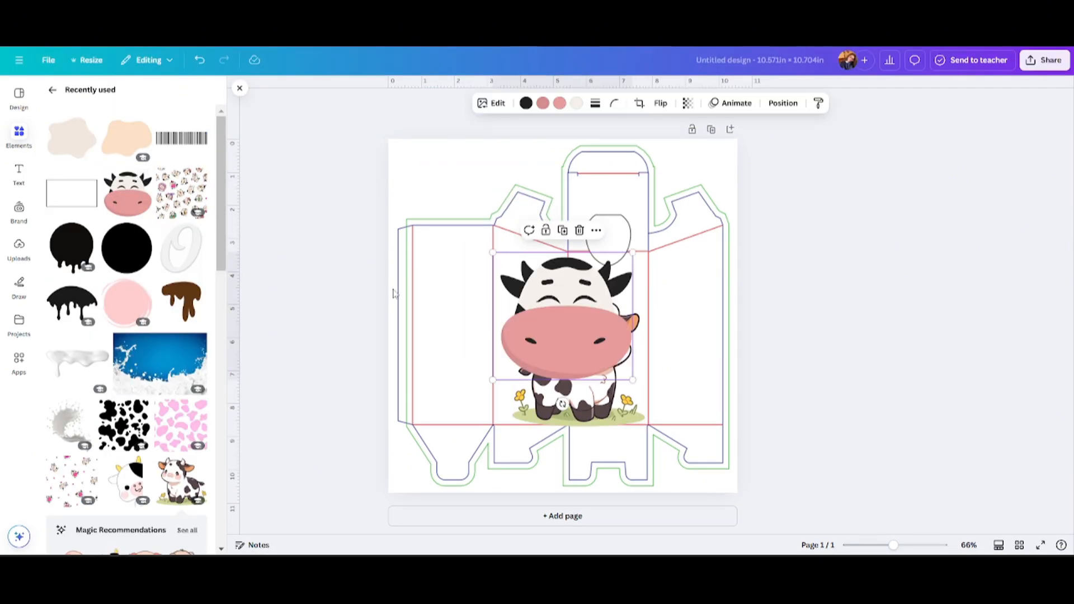
drag(551, 327, 594, 202)
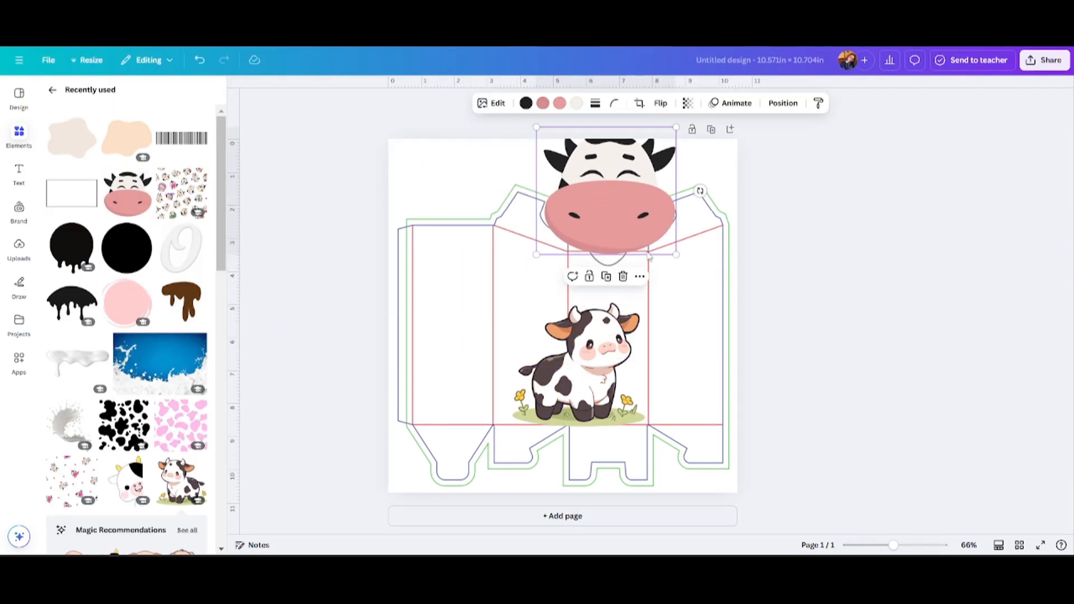
drag(675, 254, 628, 173)
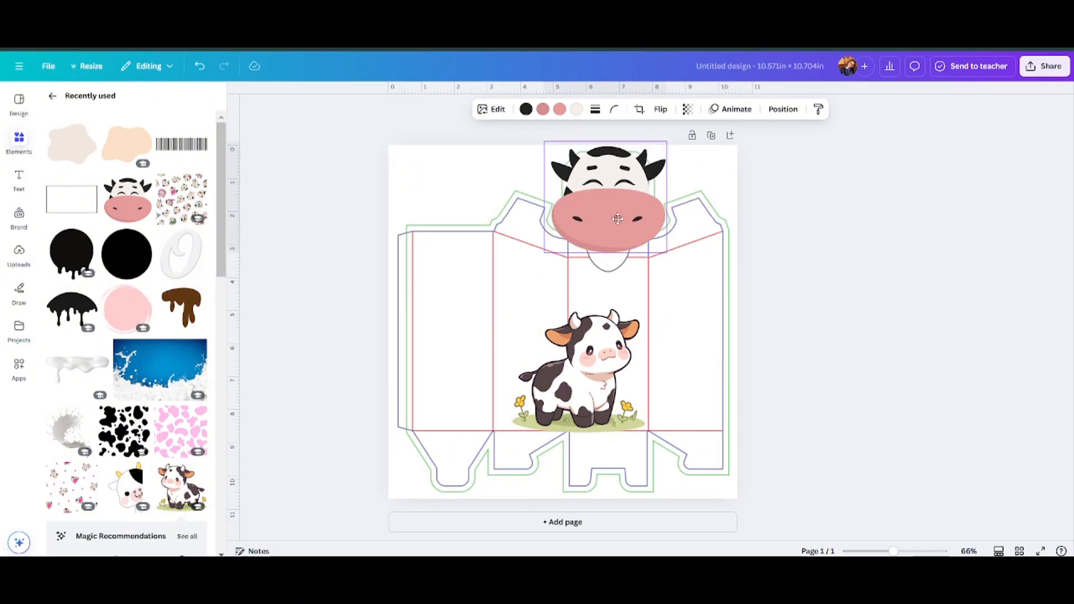
click(833, 300)
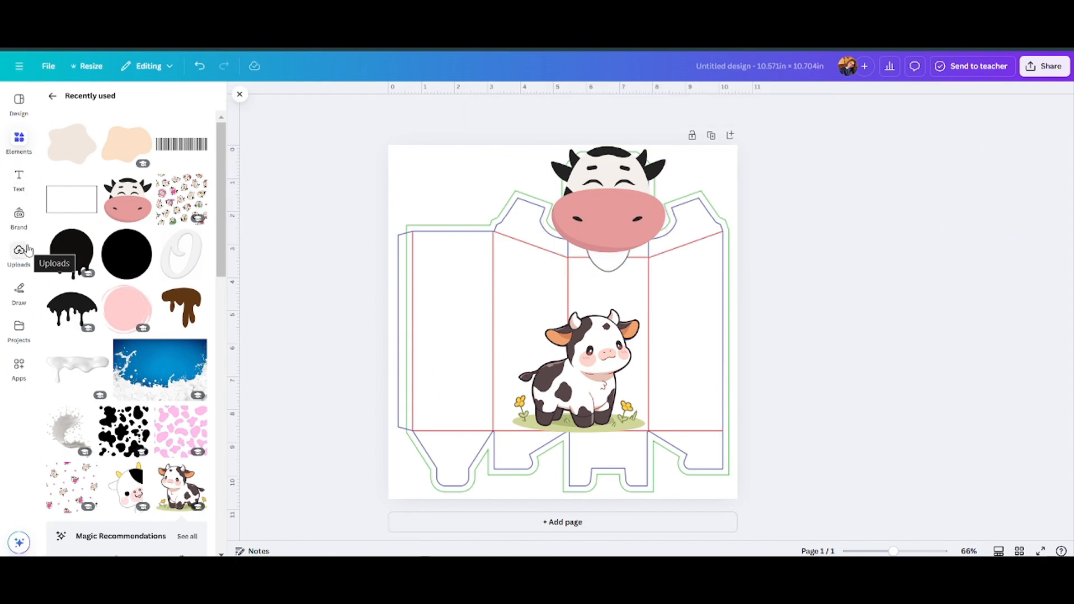
Add a thin-outlined white rectangle, rotate it upright, shrink it and place it in the lower part of the rightmost dieline panel.
click(51, 204)
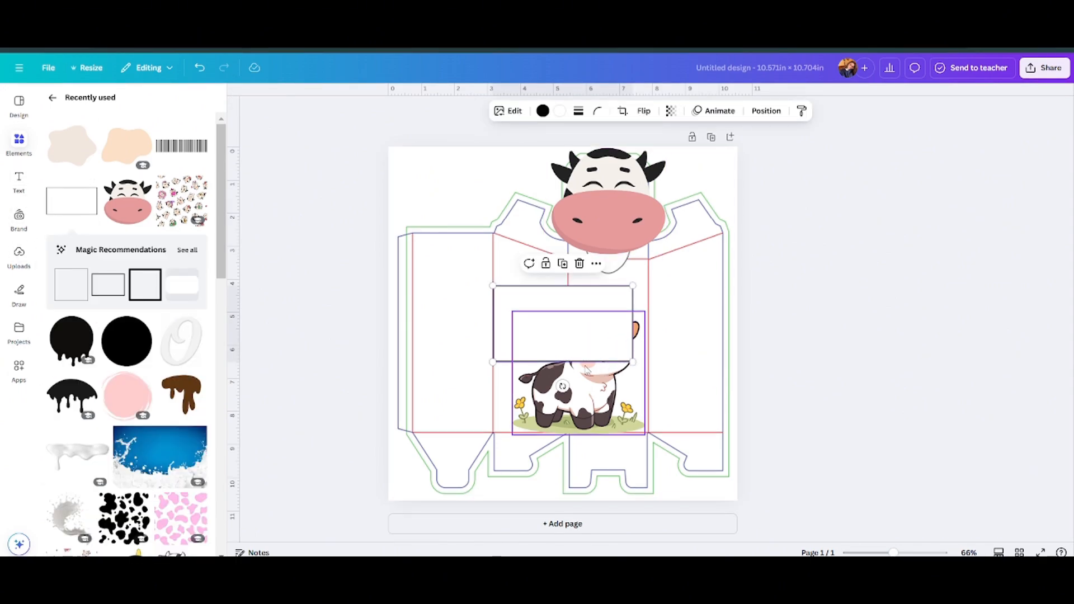
drag(563, 385, 485, 325)
drag(562, 325, 668, 368)
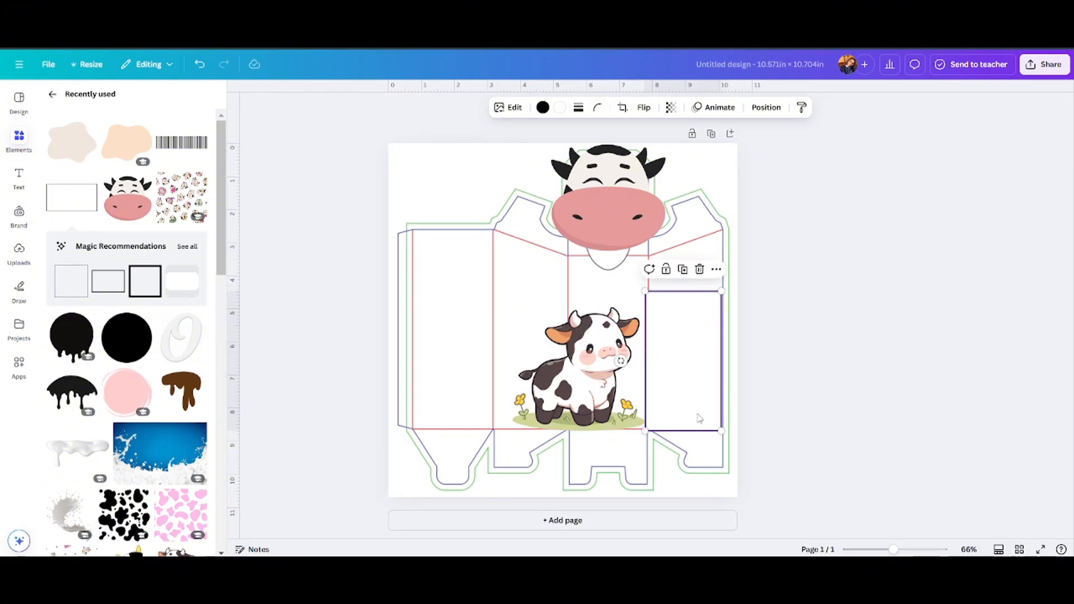
drag(721, 431, 697, 386)
drag(662, 333, 689, 364)
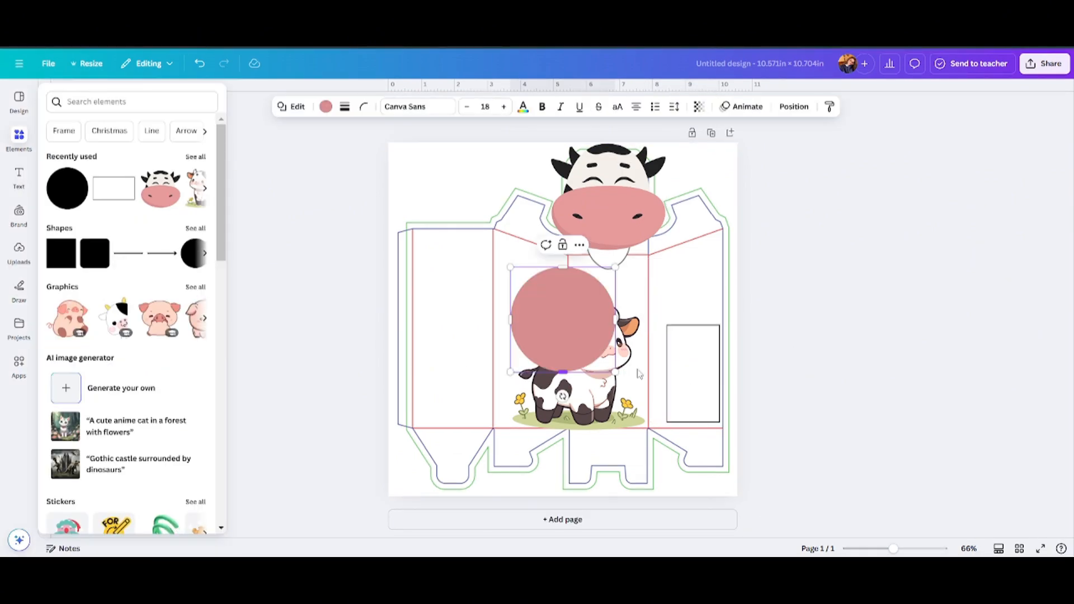
Recolor the pink circle black, shrink it and place it at the upper end of the rightmost dieline panel.
click(567, 319)
click(325, 106)
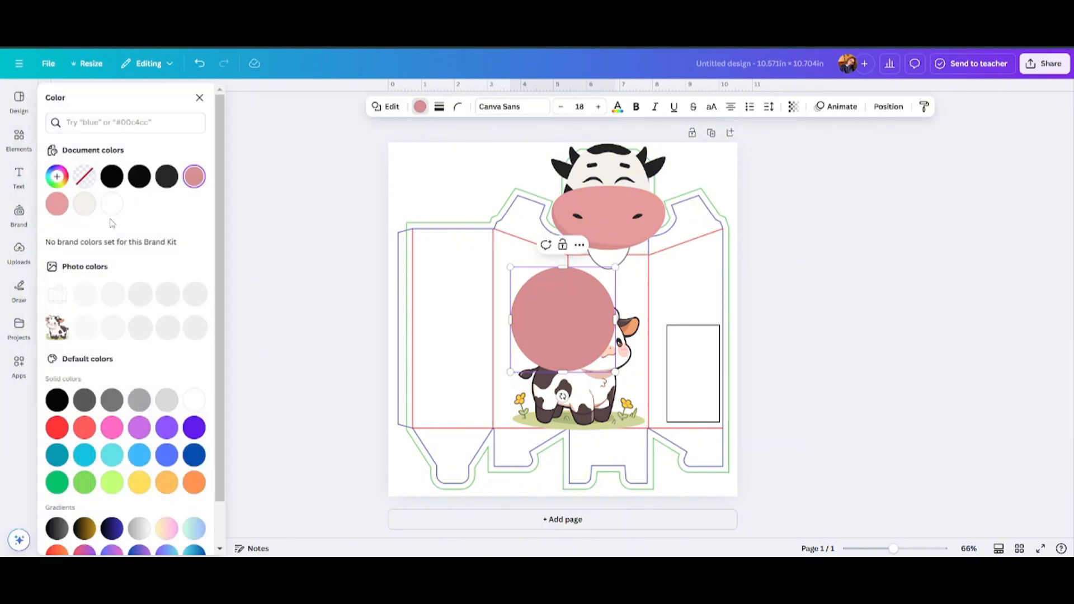
click(112, 176)
key(Escape)
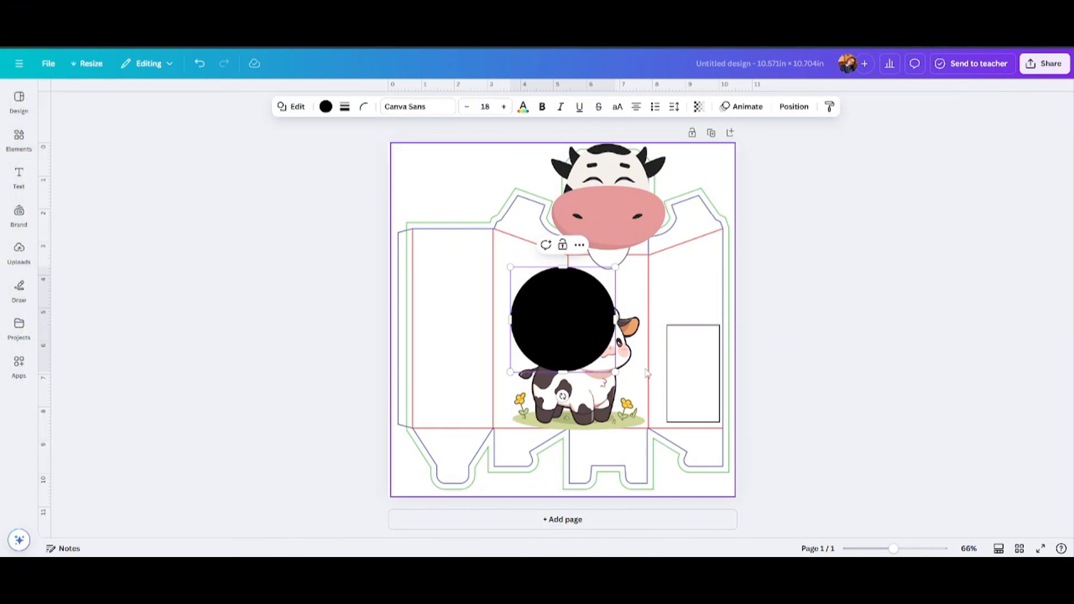
drag(614, 370, 705, 240)
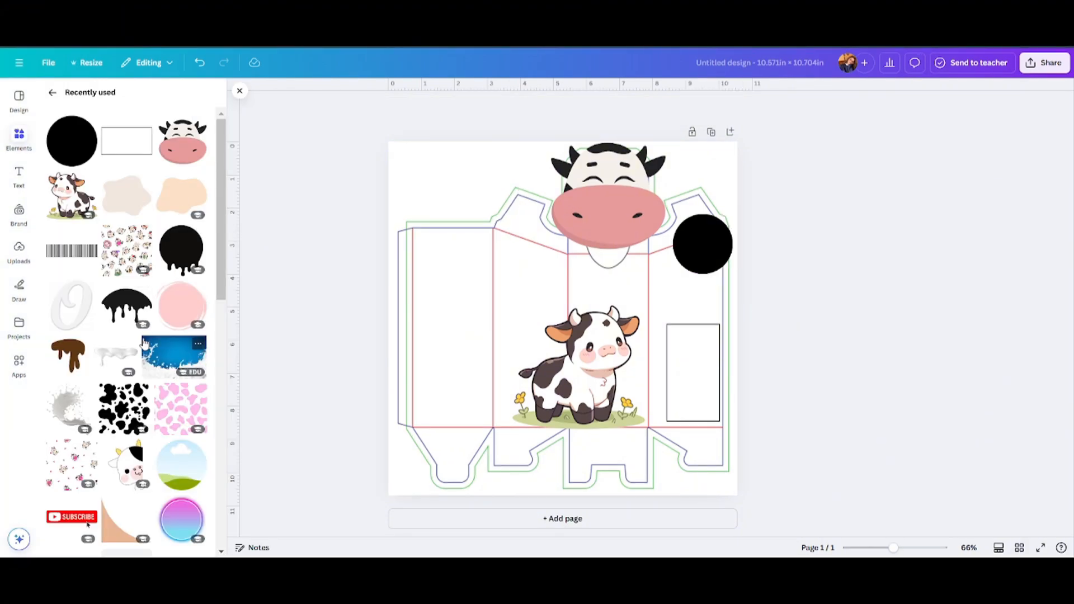
Add the peeking cow graphic with yellow horns, shrink it and place it over the black circle.
scroll(144, 343, down, 1)
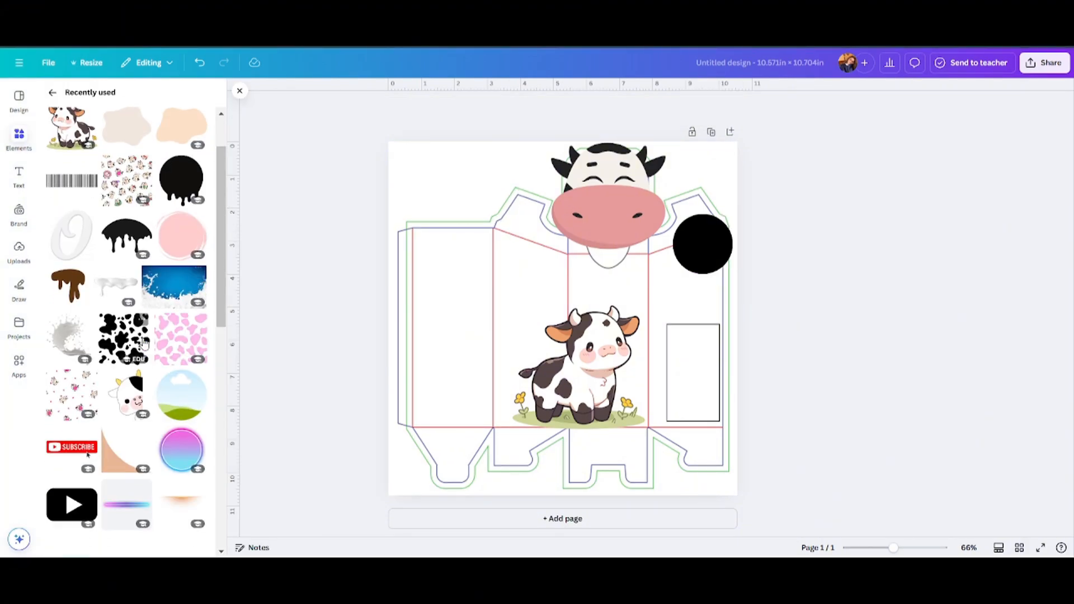
click(139, 372)
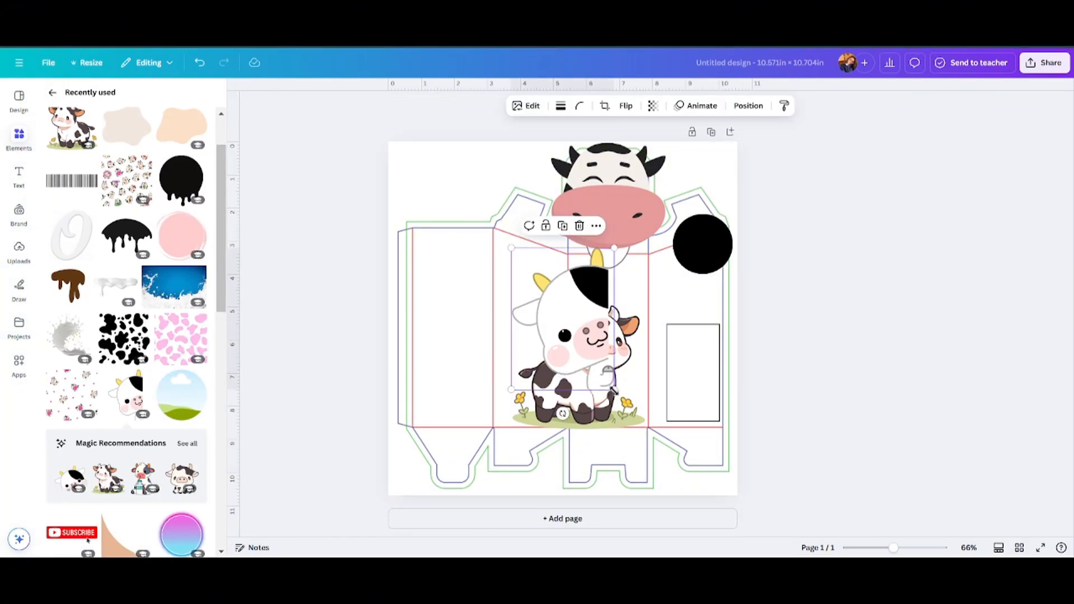
drag(615, 389, 566, 323)
drag(531, 276, 695, 246)
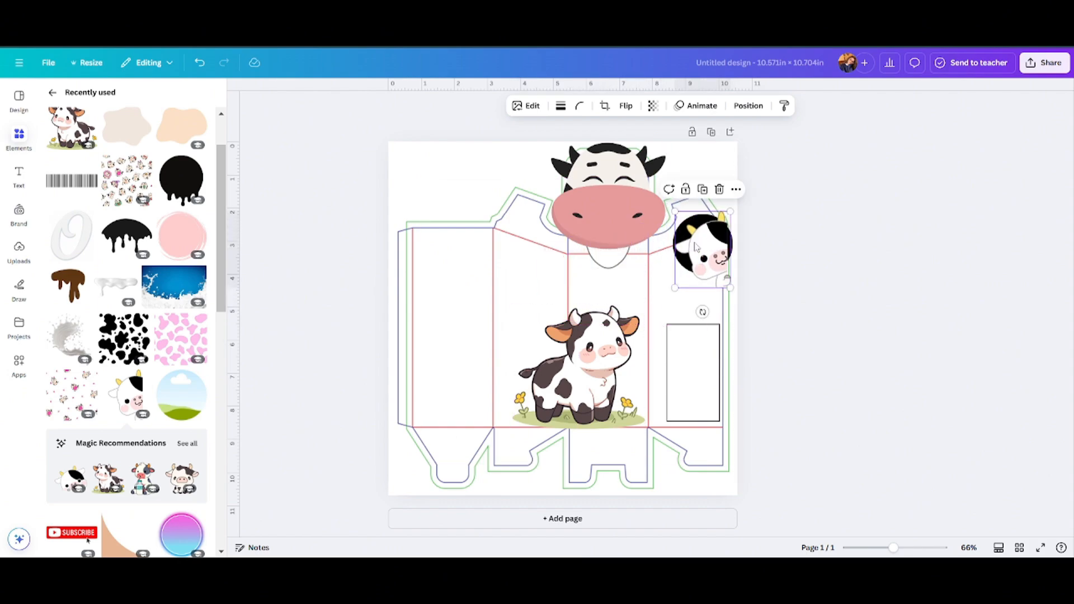
drag(729, 287, 726, 286)
click(1023, 246)
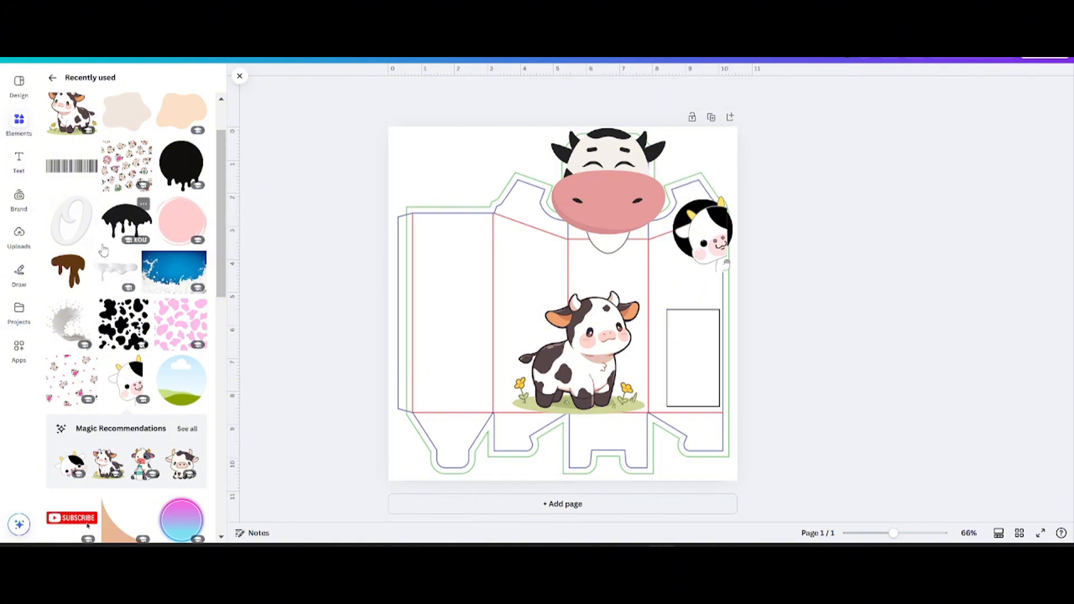
Add the pink brush-stroke circle, shrink it to the front panel's width and place it above the standing cow.
scroll(104, 181, up, 2)
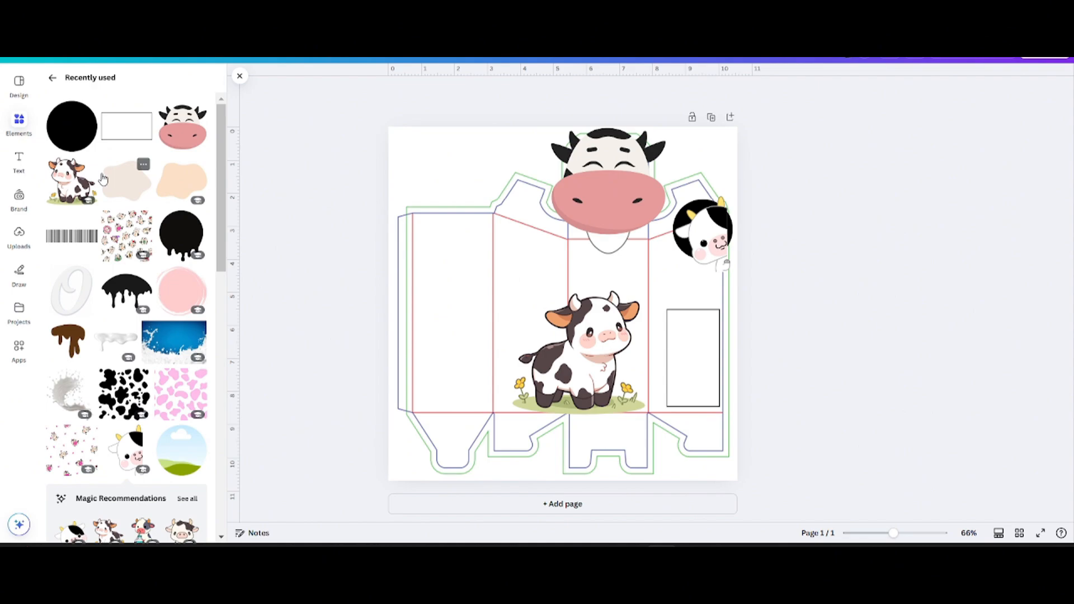
scroll(103, 178, down, 2)
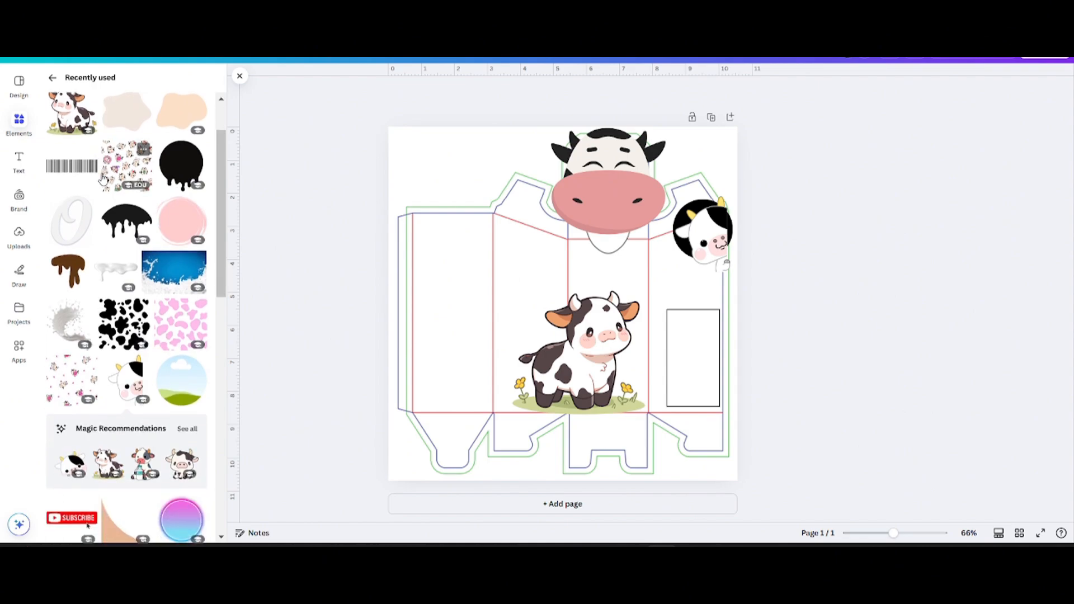
click(174, 229)
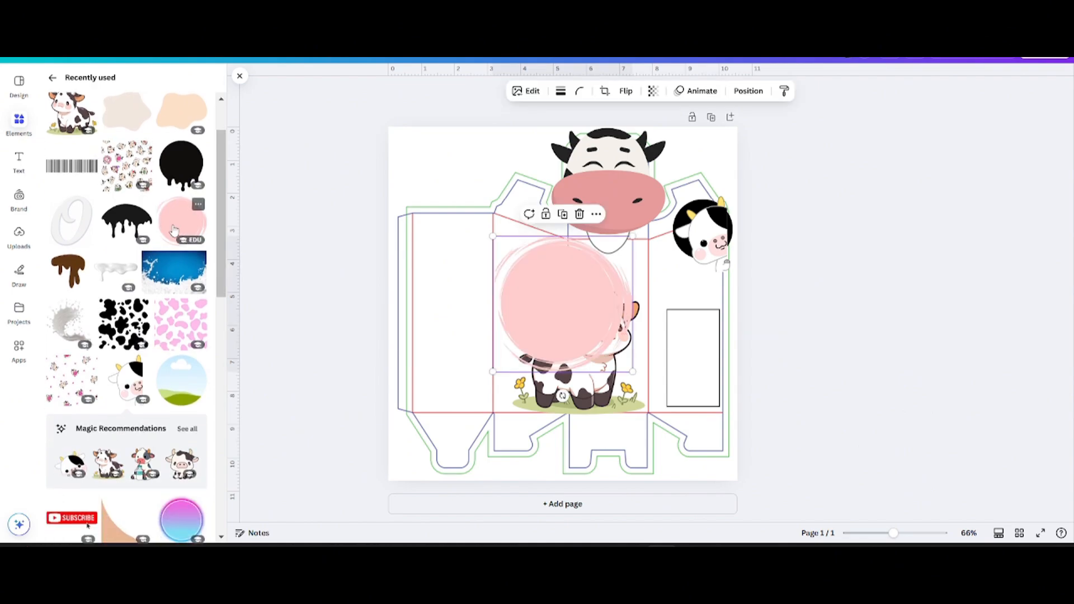
drag(568, 328, 609, 314)
drag(553, 267, 595, 282)
click(821, 276)
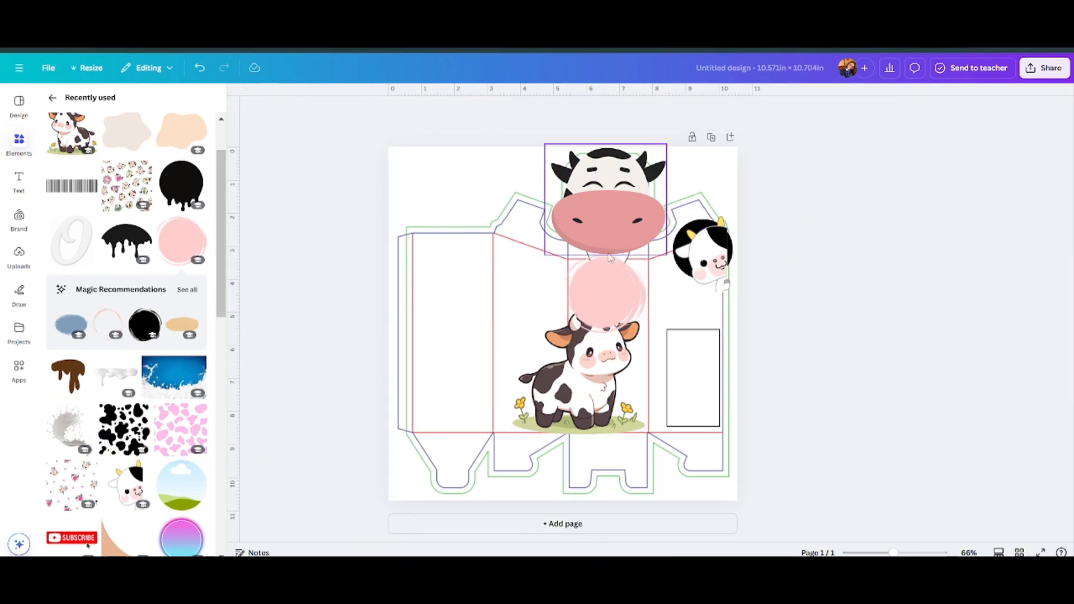
Recolor the brush-stroke circle above the standing cow black.
click(587, 261)
click(550, 111)
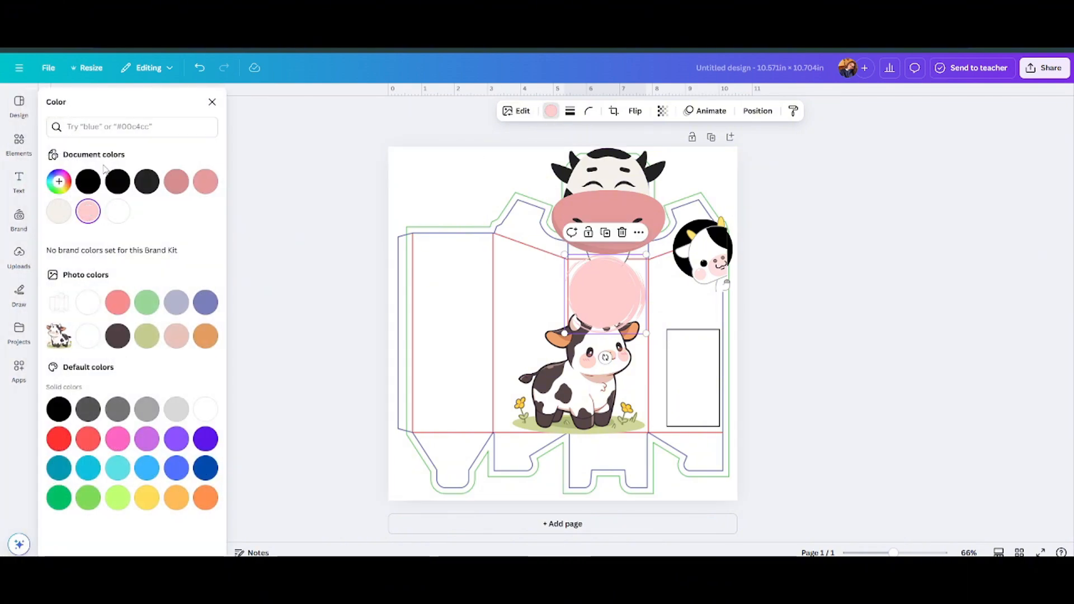
click(91, 187)
key(Escape)
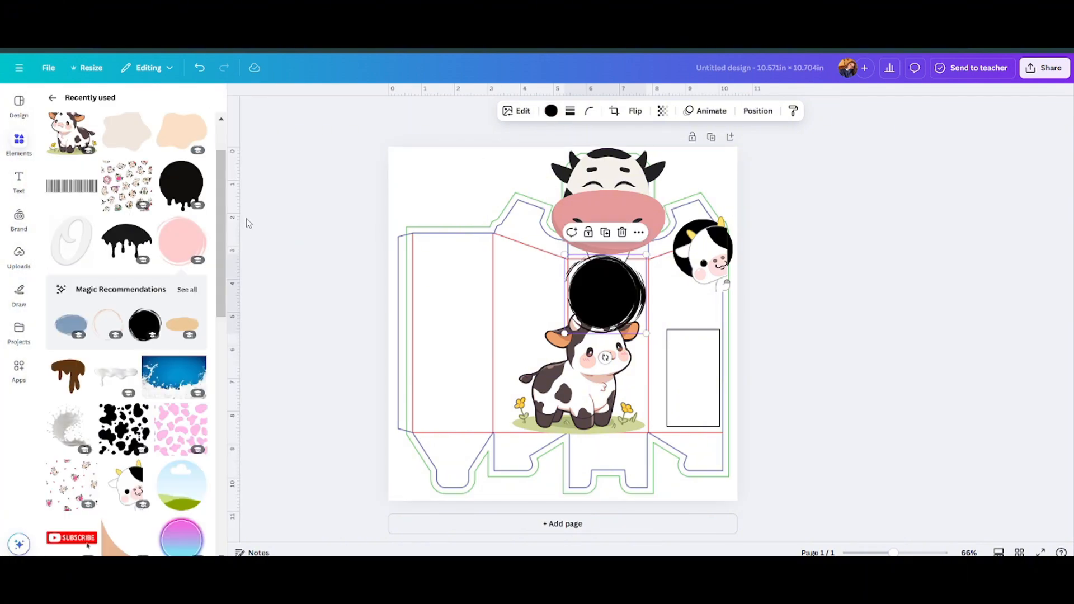
click(248, 223)
Add a subheading text with the brand name "Lactalis".
click(18, 180)
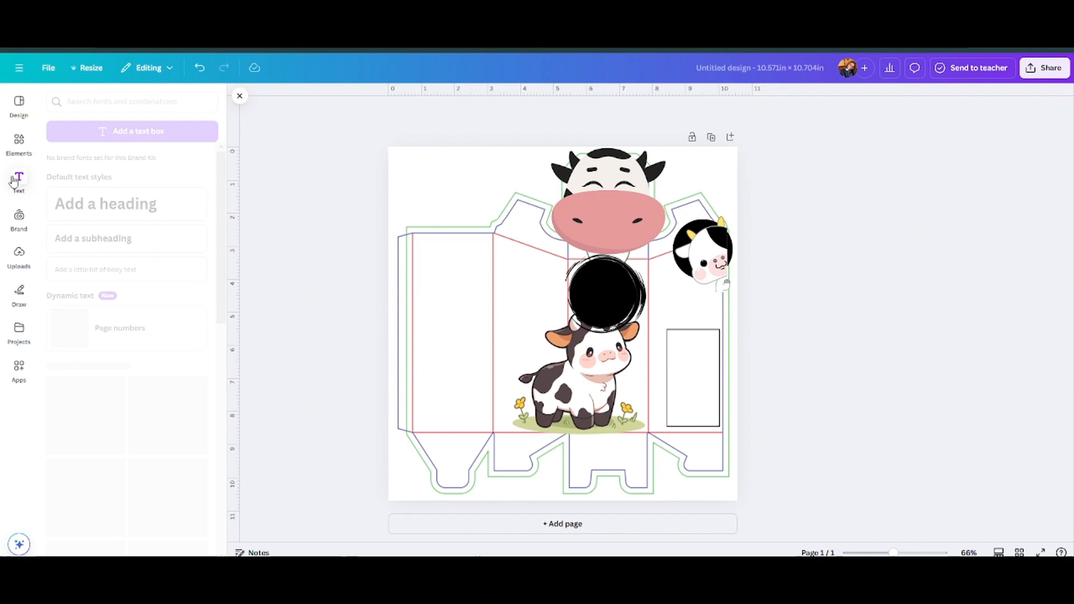
click(103, 242)
text(L)
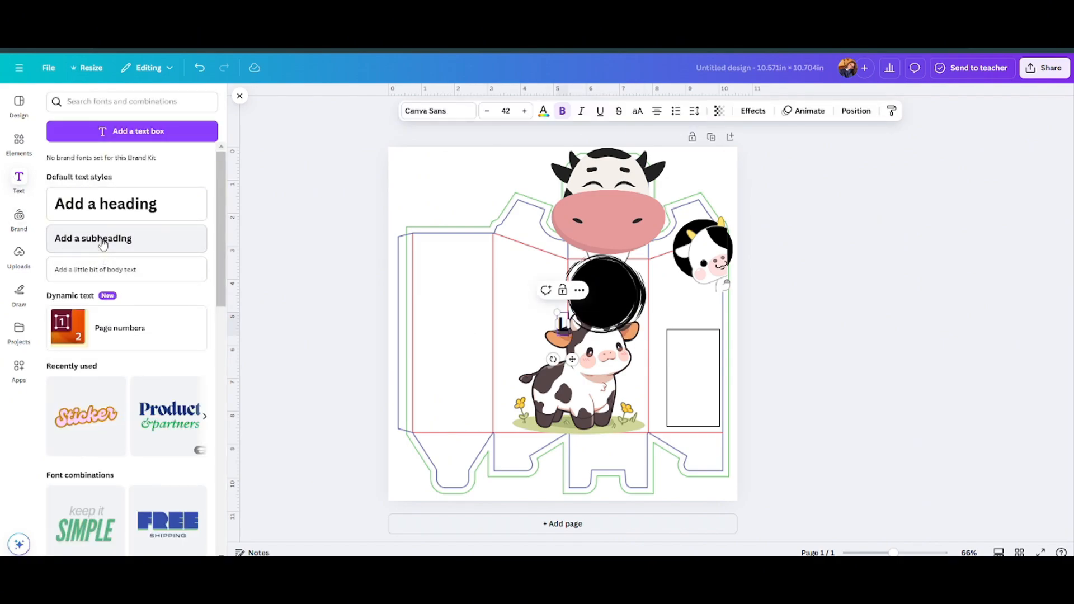
text(actacal)
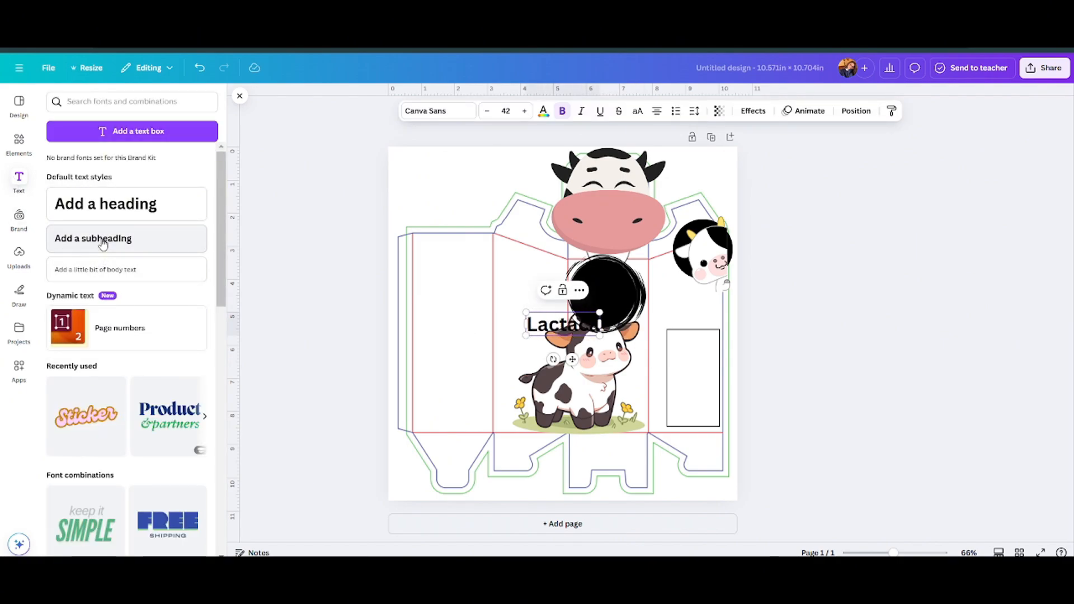
text(s)
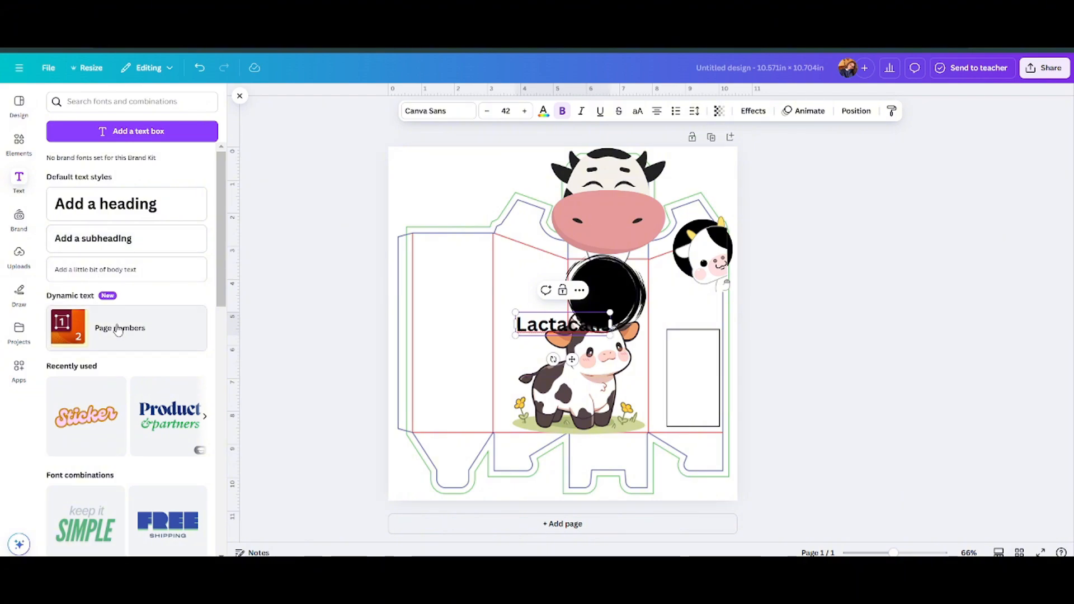
key(BackSpace)
key(BackSpace)
key(BackSpace)
key(BackSpace)
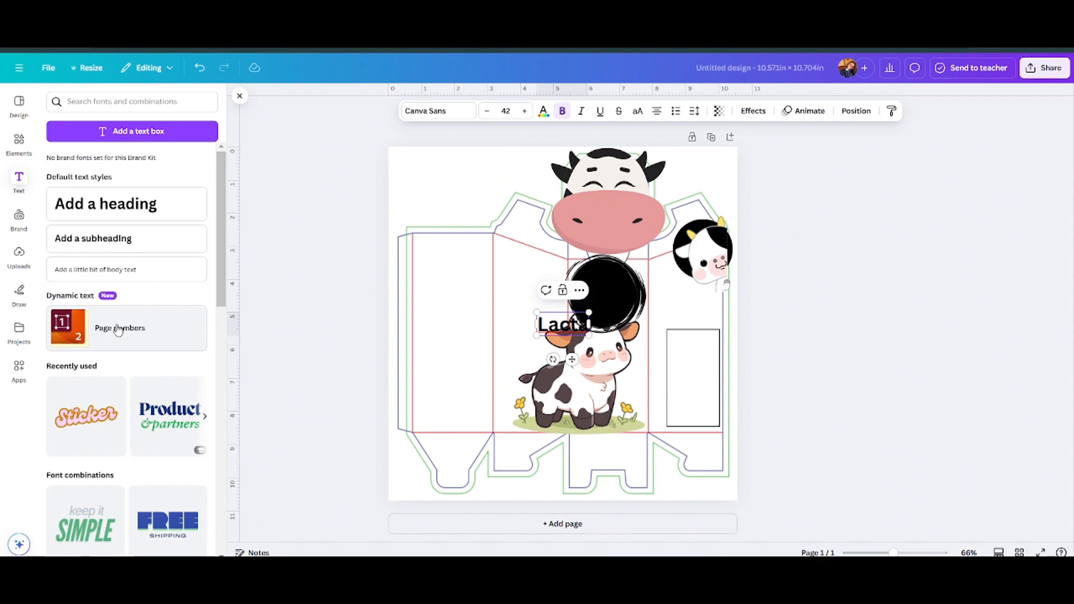
text(li)
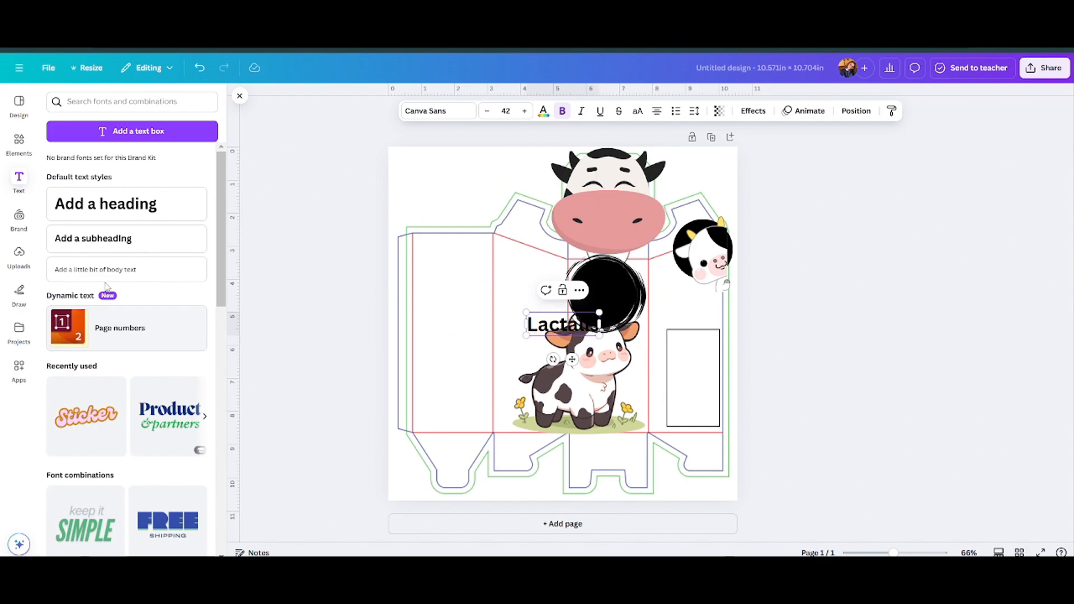
Set the font of the "Lactalis" text to Giaza Stencil.
click(429, 111)
click(135, 148)
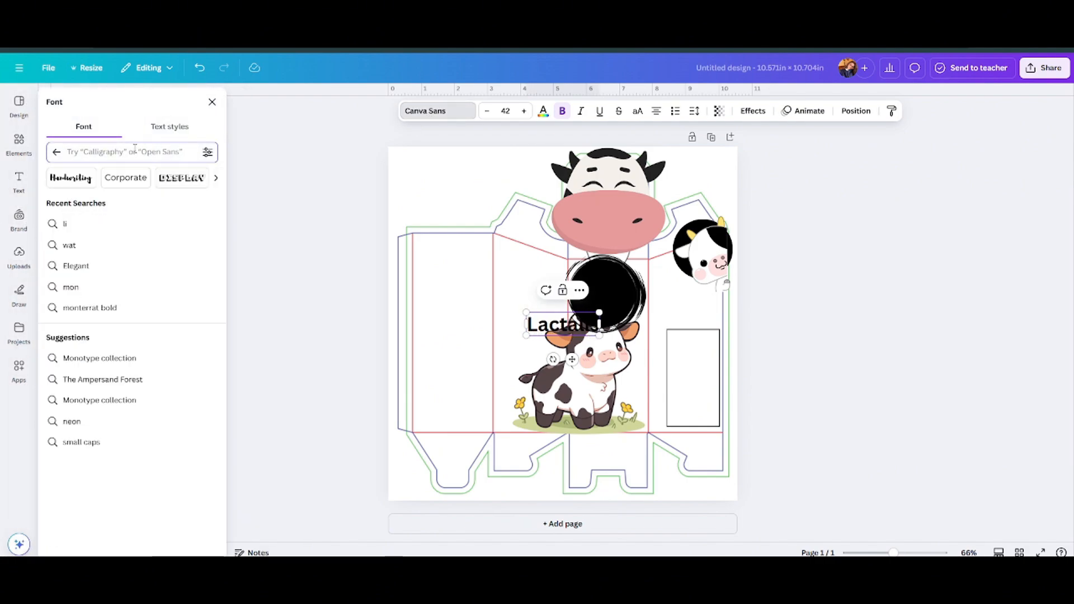
text(sten)
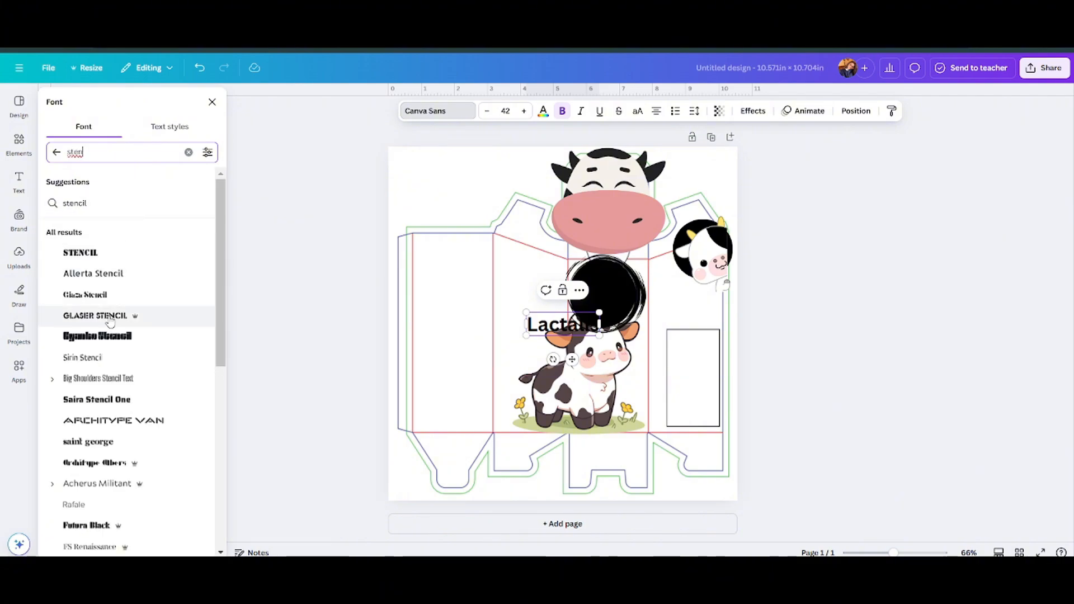
click(89, 297)
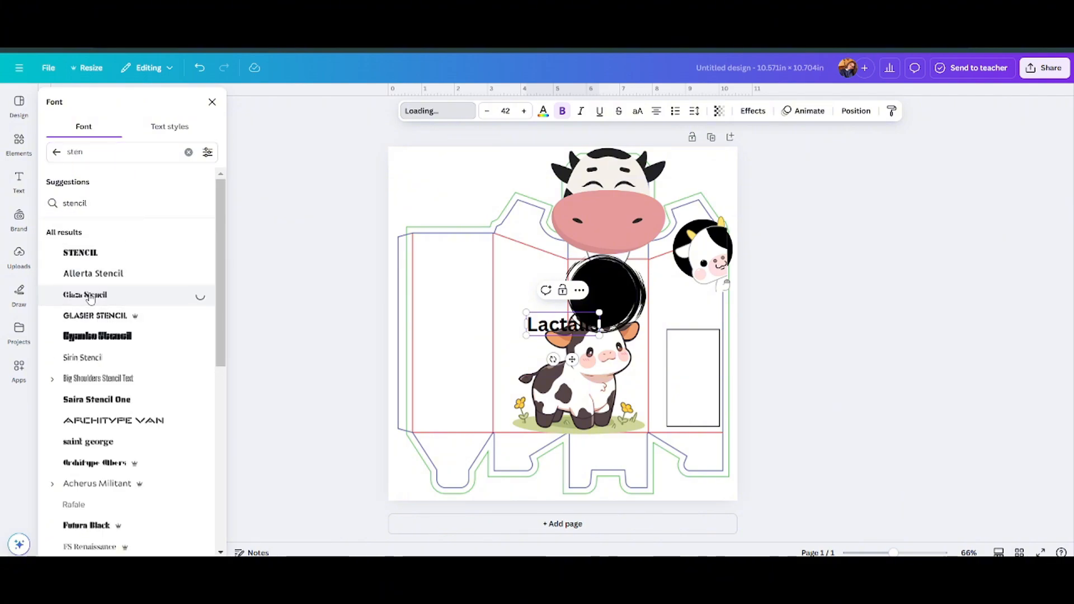
Recolor the "Lactalis" text white and center it on the black brush-stroke circle.
click(542, 110)
click(92, 214)
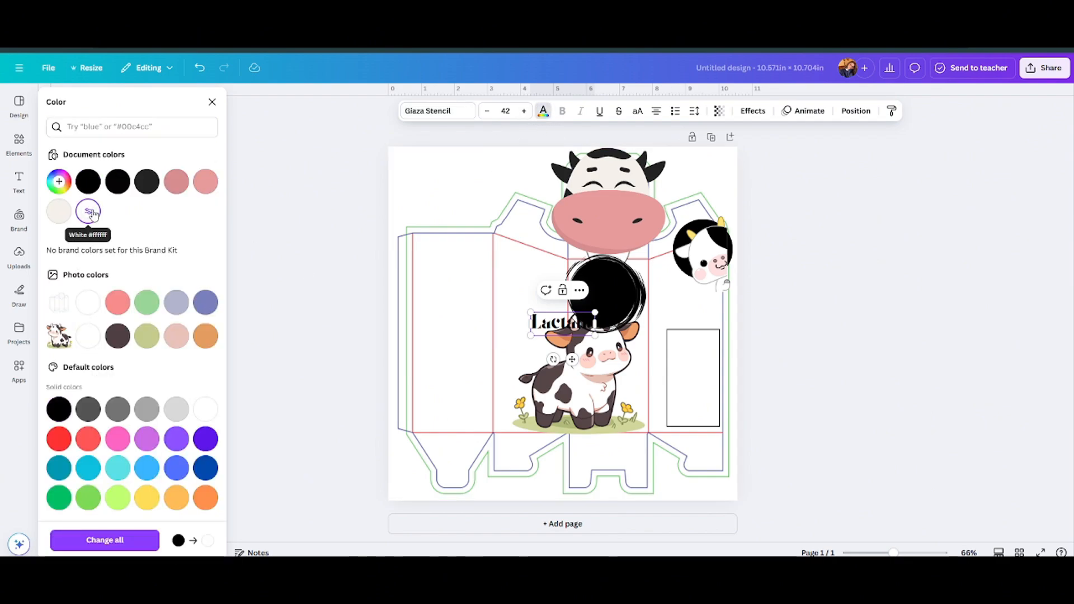
key(ctrl+z)
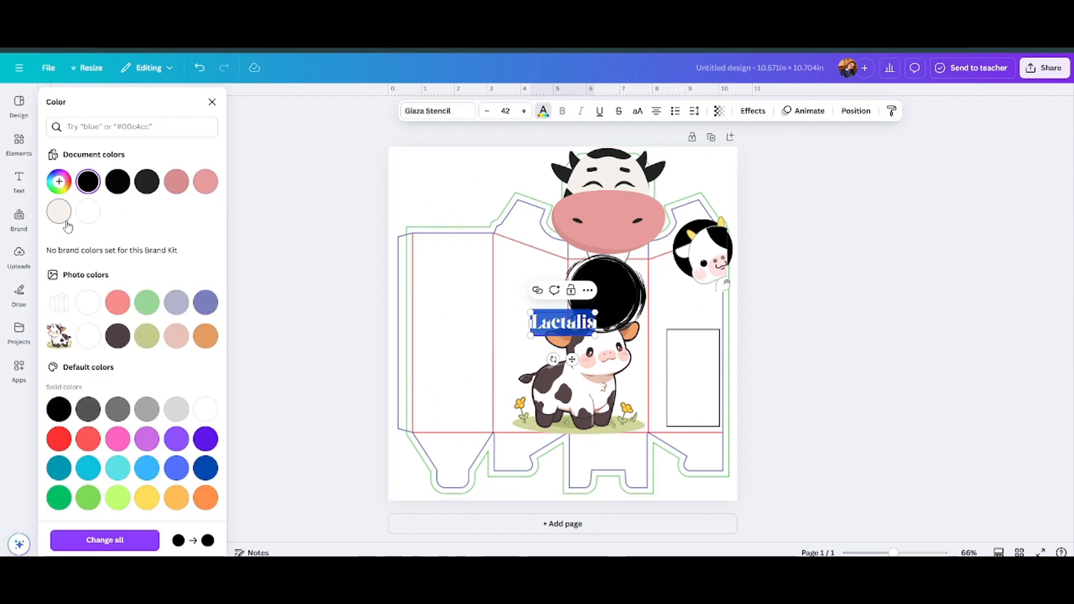
click(88, 211)
click(338, 233)
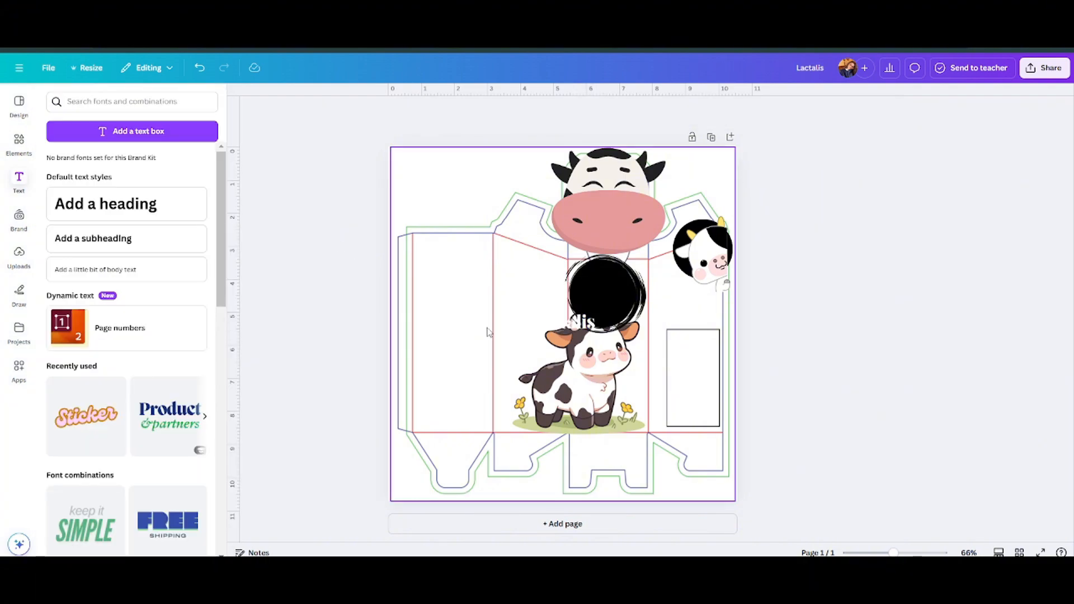
drag(582, 323, 607, 291)
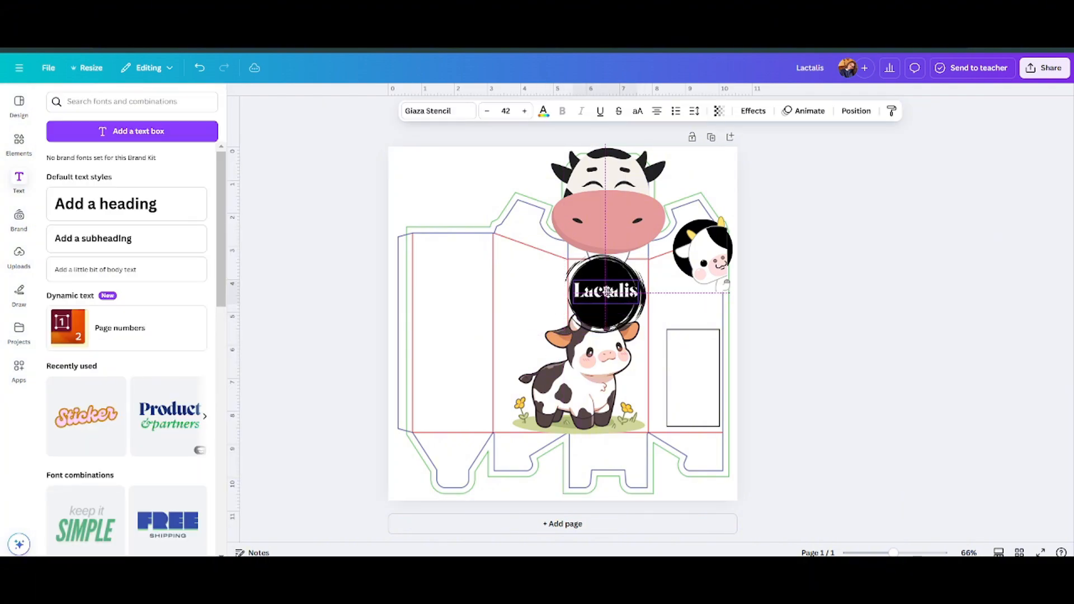
Add a subheading text reading "Milk" below the "Lactalis" text.
click(74, 240)
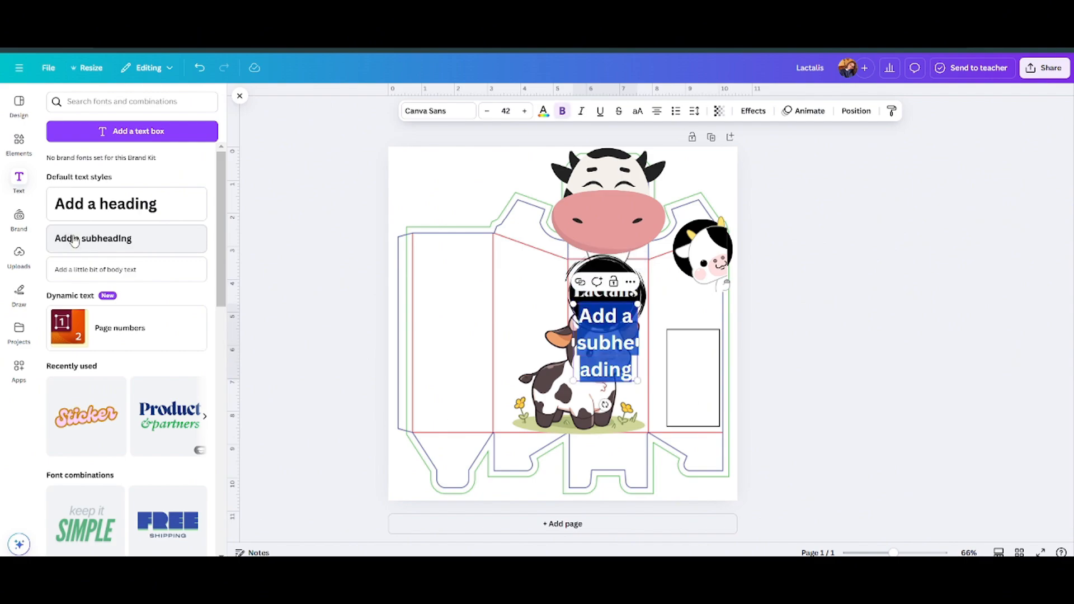
text(Milk)
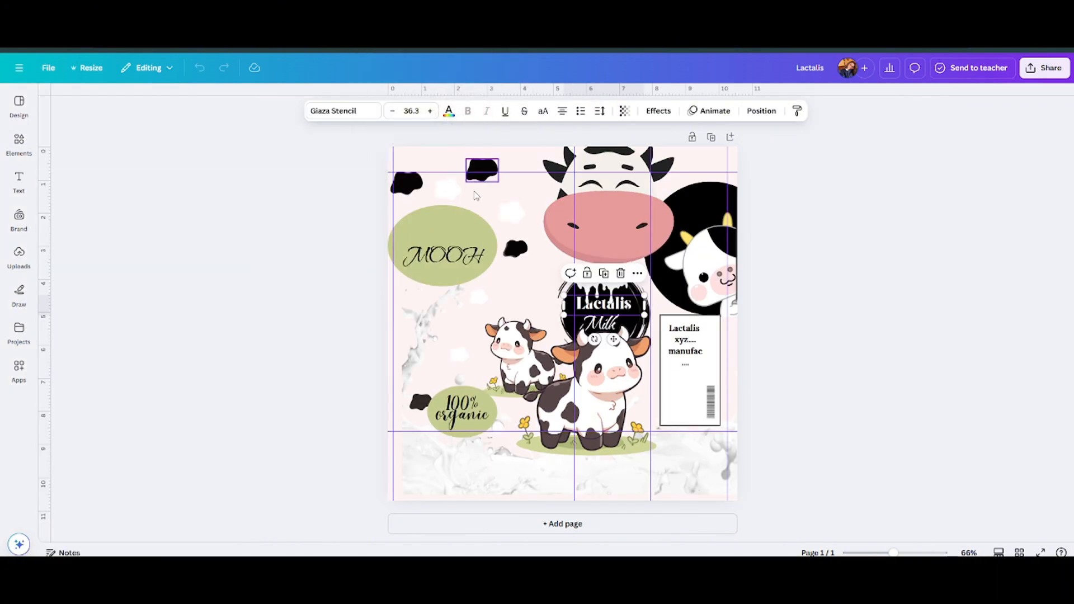
click(604, 327)
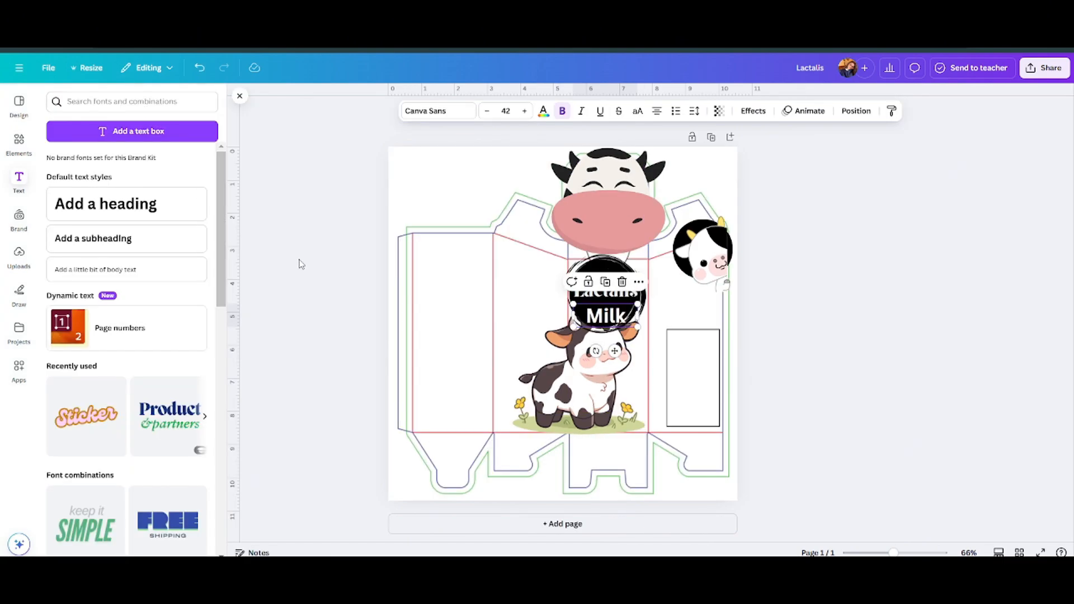
Set the "Milk" text's font to Water Brush and fit it under "Lactalis" within the black circle.
click(428, 111)
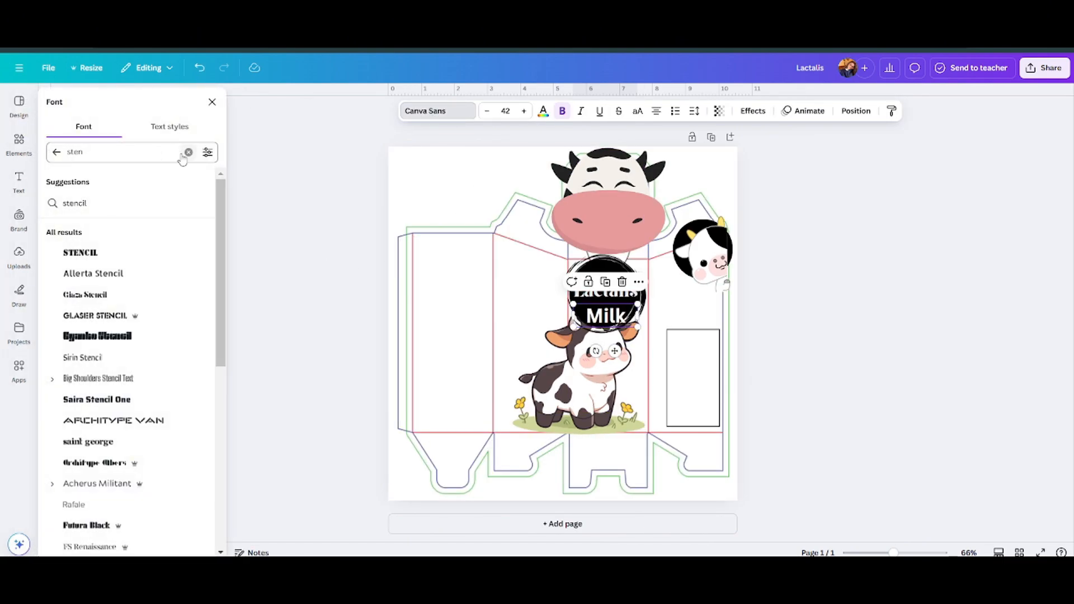
click(188, 153)
text(wate)
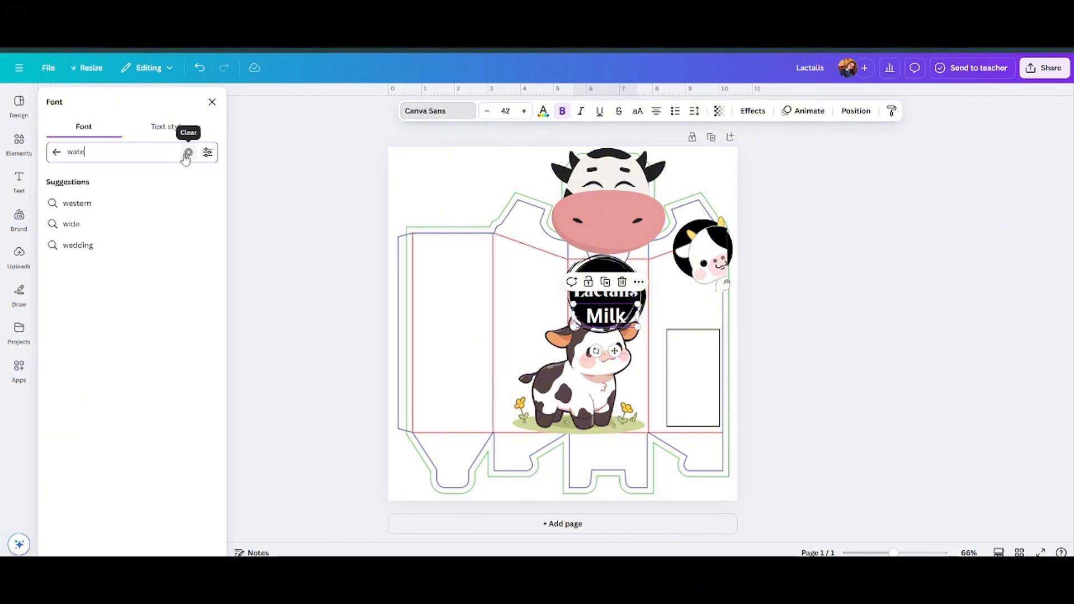
text(r)
key(Return)
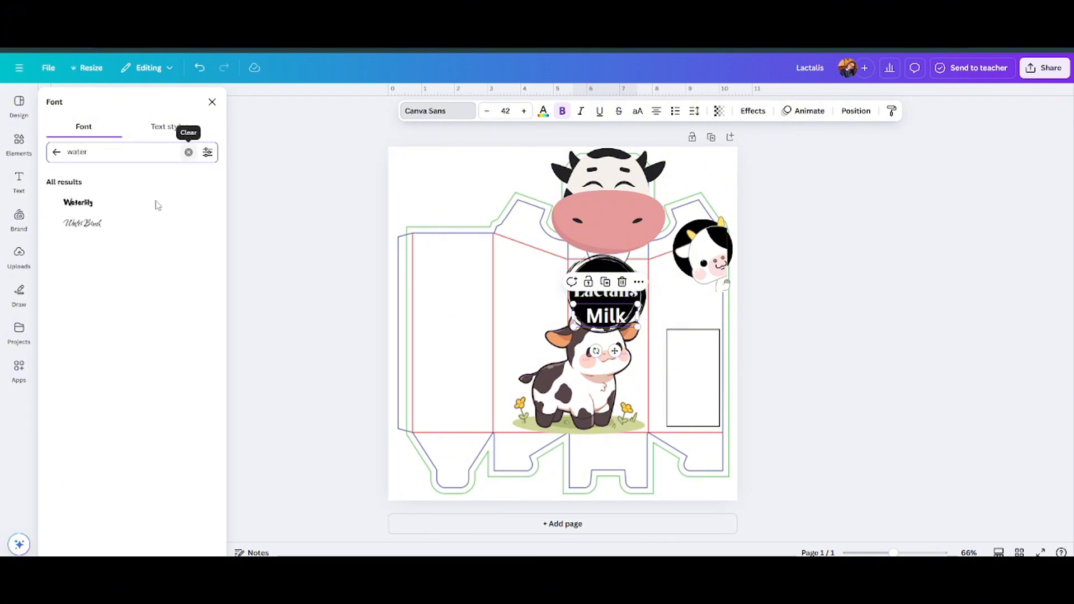
click(120, 229)
click(939, 279)
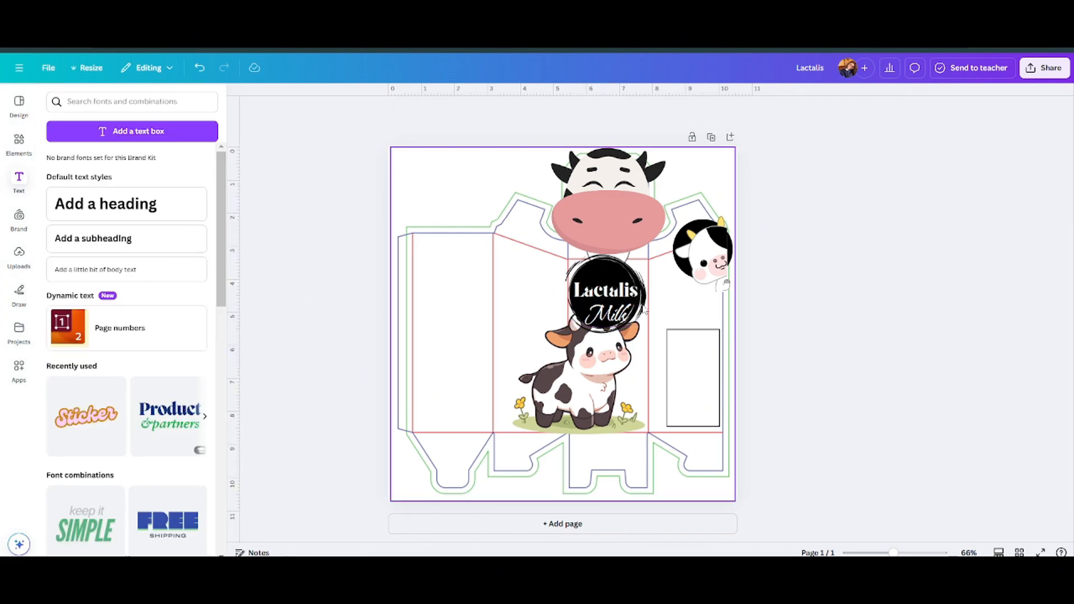
drag(619, 319, 615, 315)
click(958, 358)
Add the "Dripping circular liquid" graphic, recolor it white and shrink it over the top of the Lactalis circle.
click(10, 147)
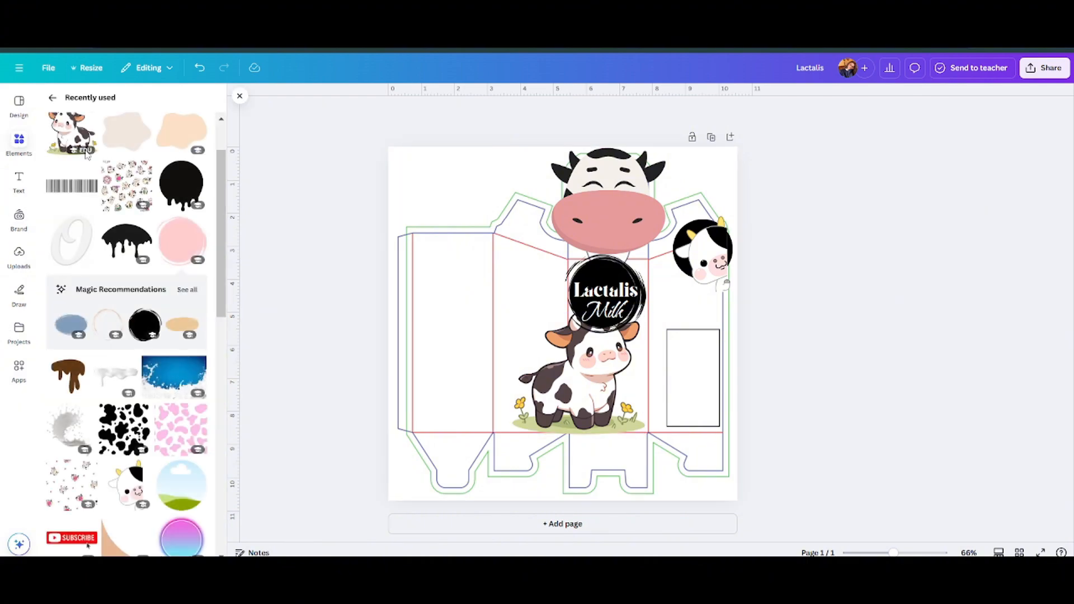
click(144, 224)
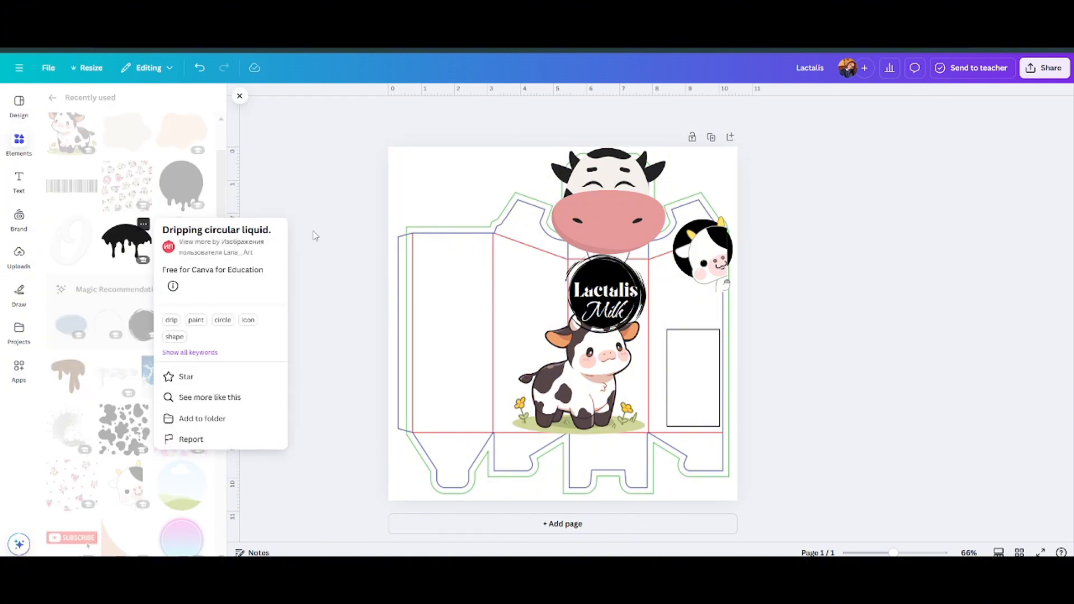
click(282, 195)
click(127, 240)
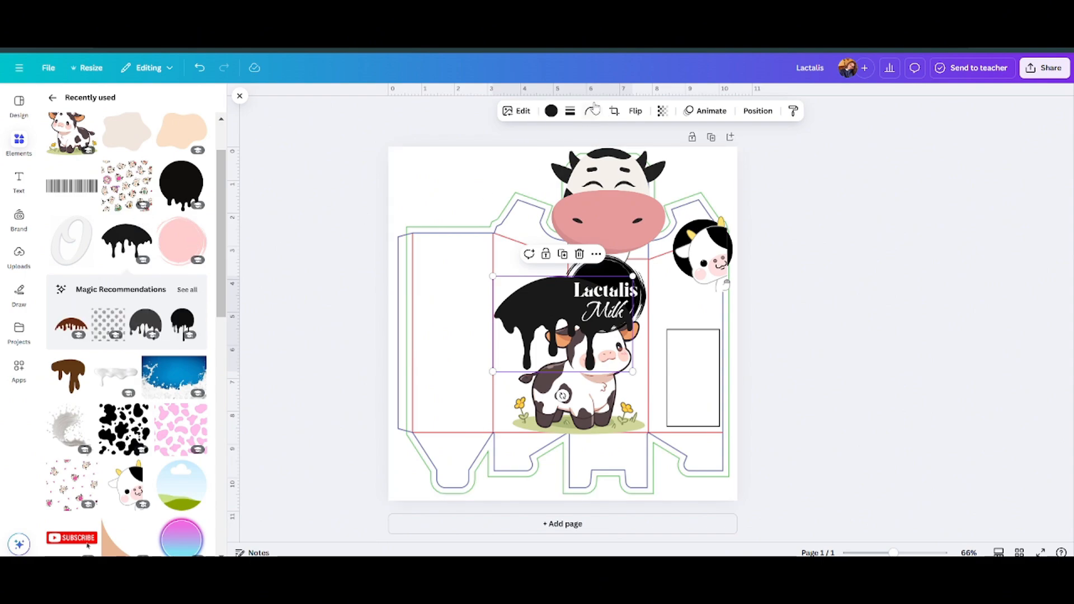
click(551, 112)
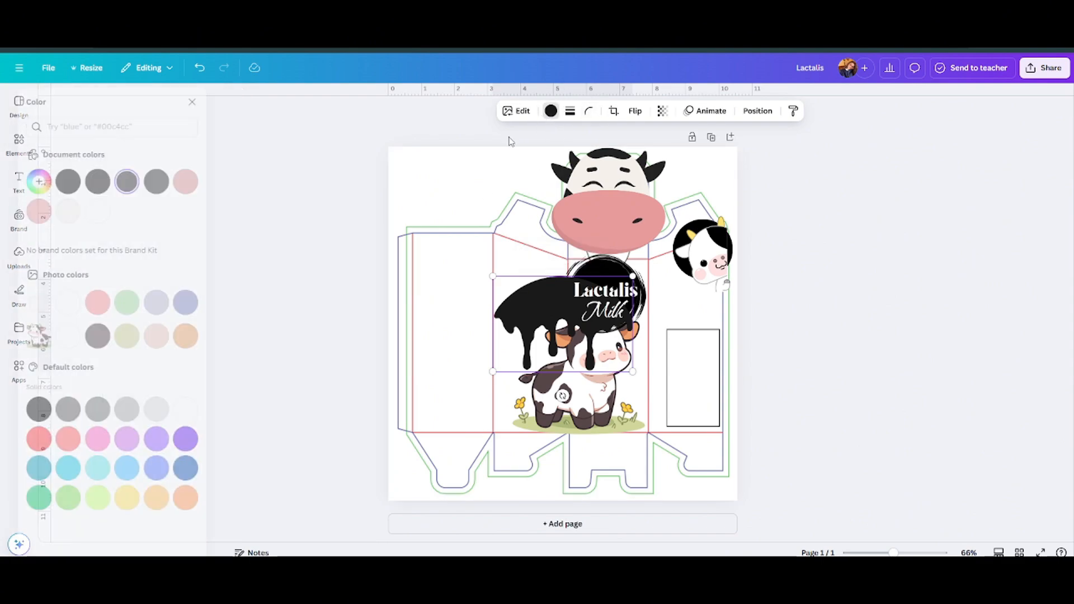
click(112, 215)
drag(625, 366, 597, 281)
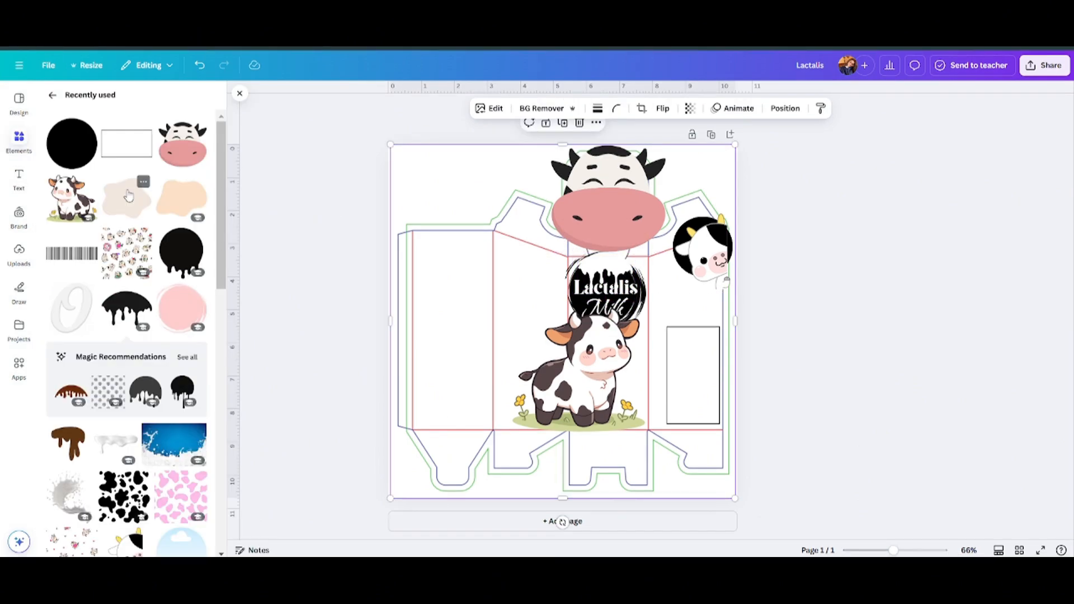
Add the beige blob graphic, recolor it black and shrink it to a small cow spot on the left side panel.
click(128, 195)
click(553, 111)
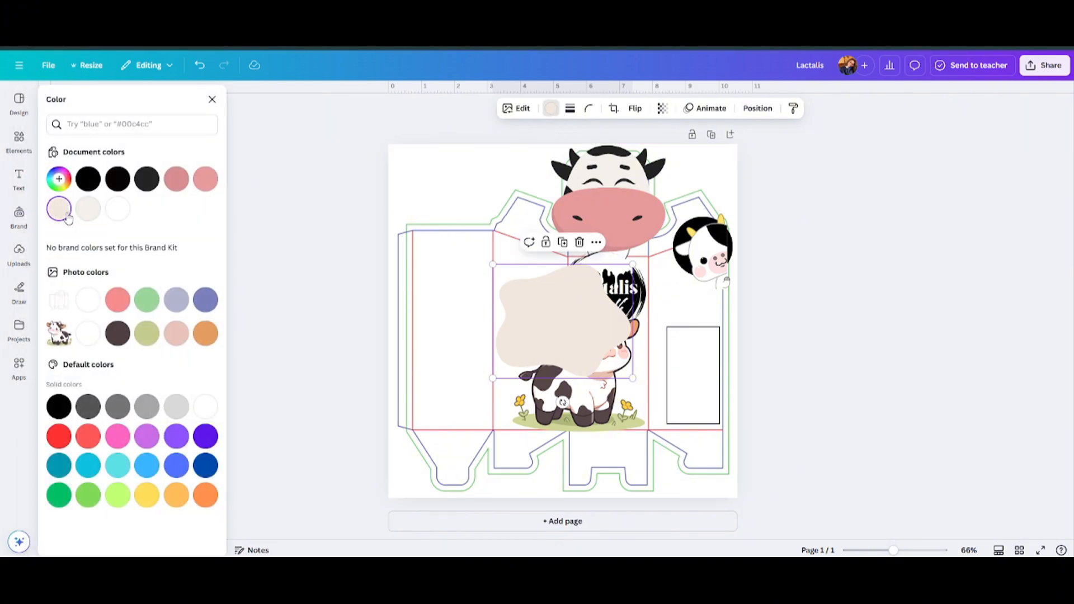
click(118, 178)
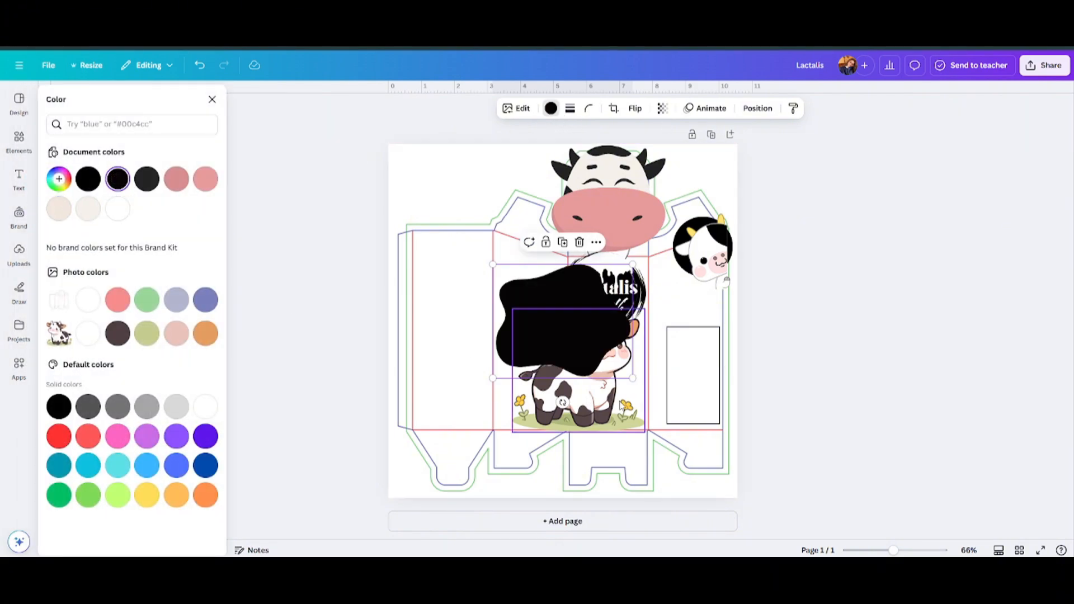
drag(632, 376, 488, 262)
Place a copy of the black blob beside the original and recolor the copy white.
click(422, 205)
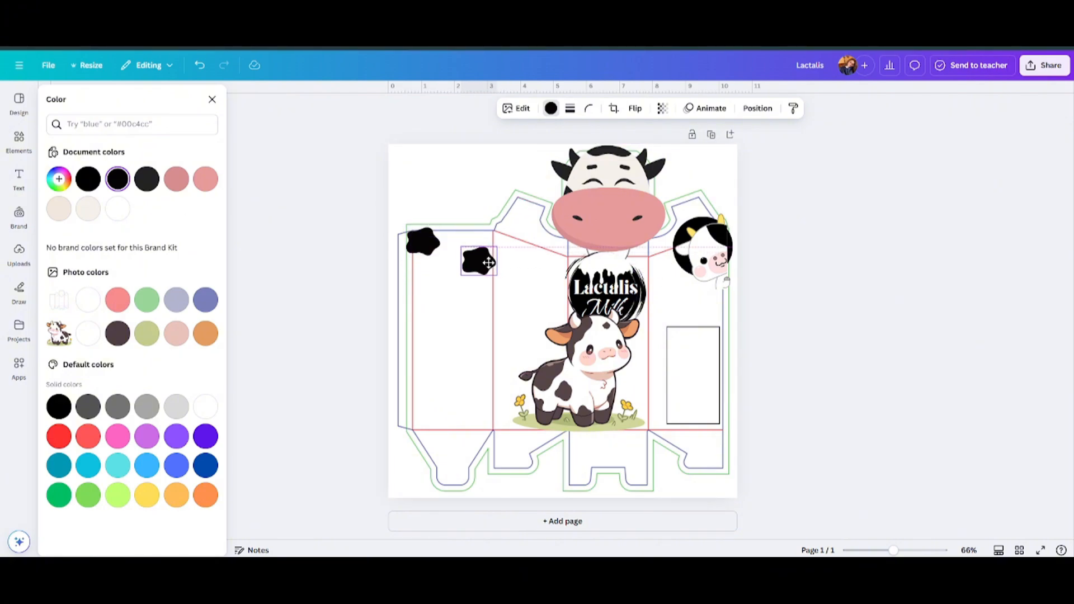
click(117, 209)
click(245, 247)
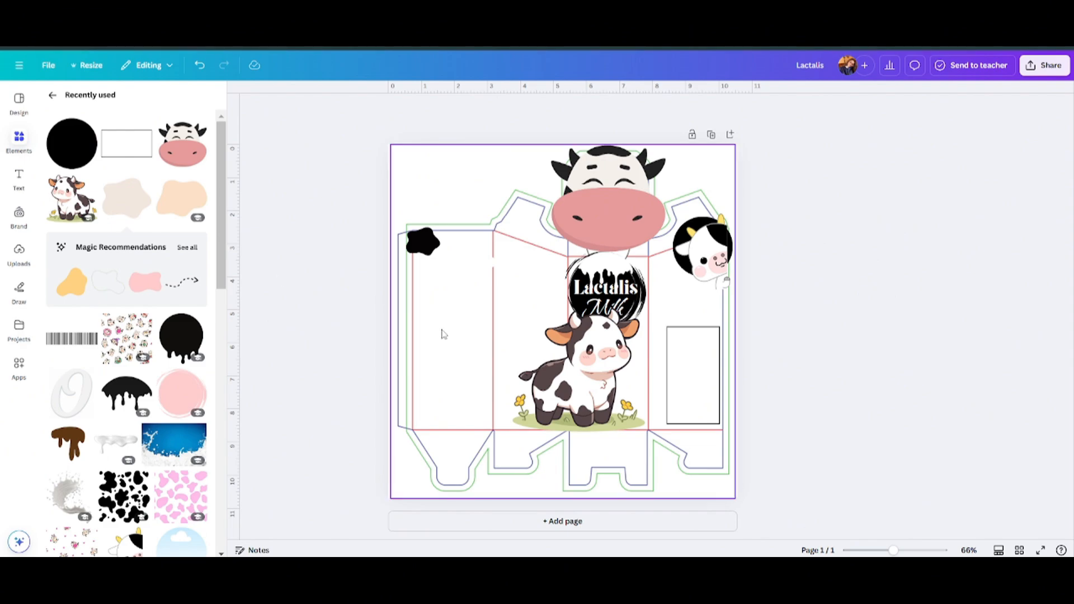
Remove the box dieline from the page, keeping the decorations.
drag(444, 333, 392, 461)
click(528, 249)
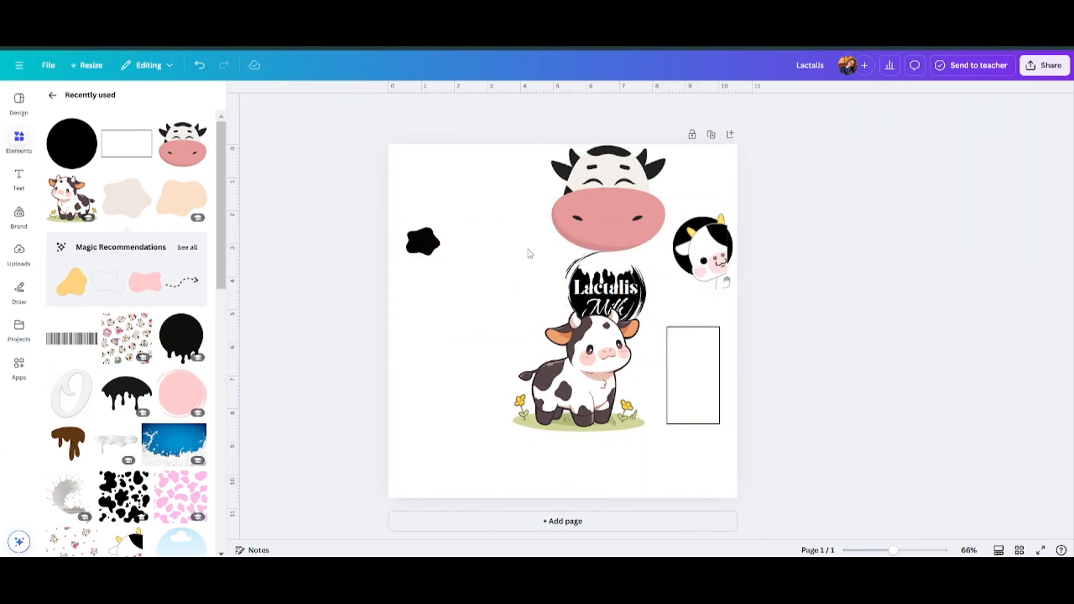
Add a second standing cow graphic, shrink it and place it up and to the left of the large cow.
click(69, 193)
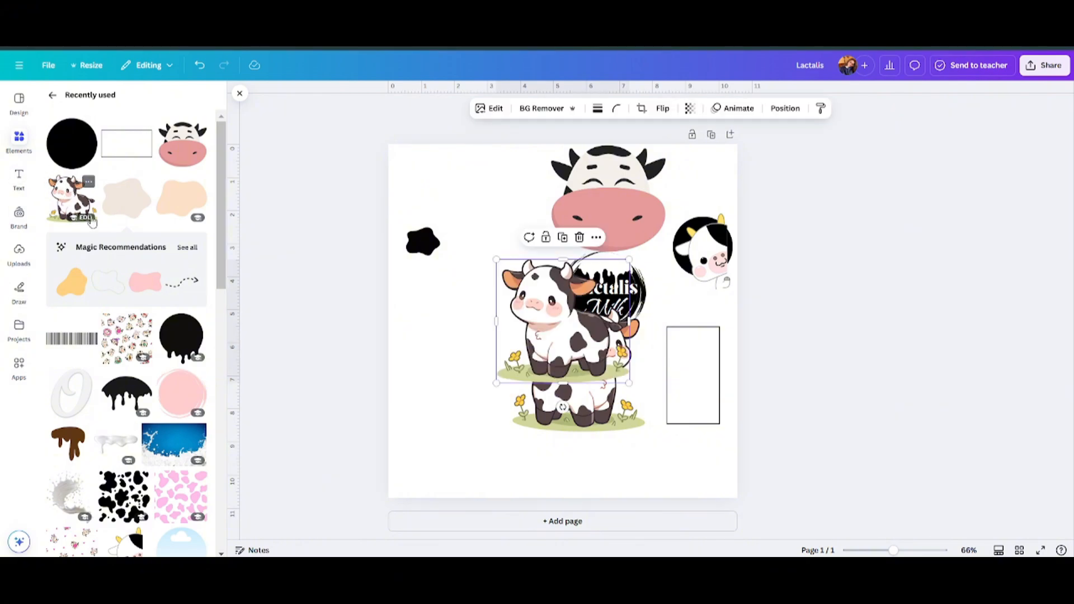
drag(630, 384, 588, 345)
drag(541, 351, 544, 352)
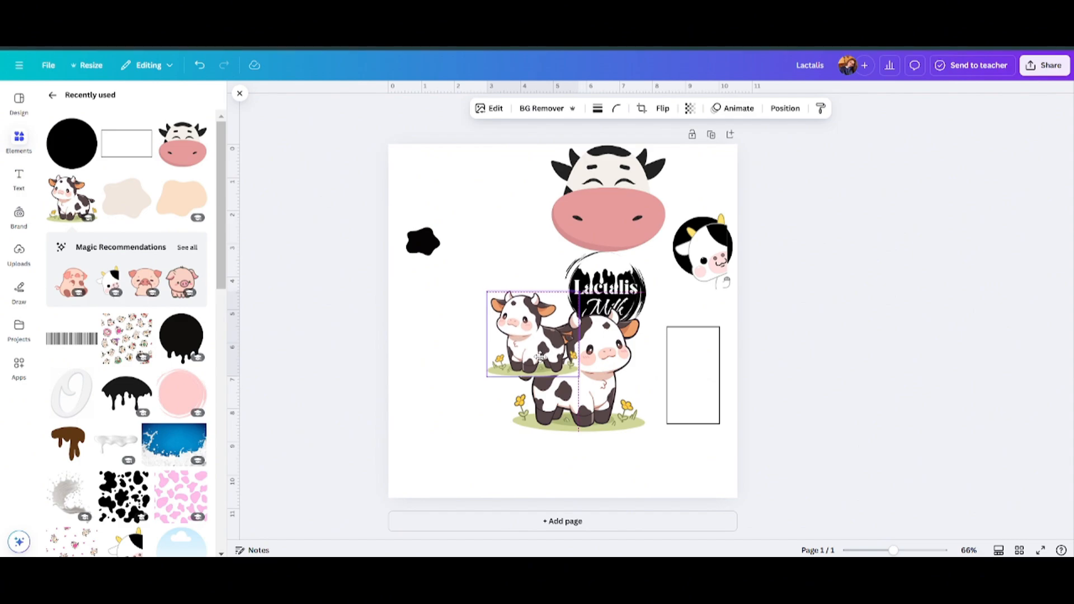
Send the smaller standing cow behind the large one.
click(592, 417)
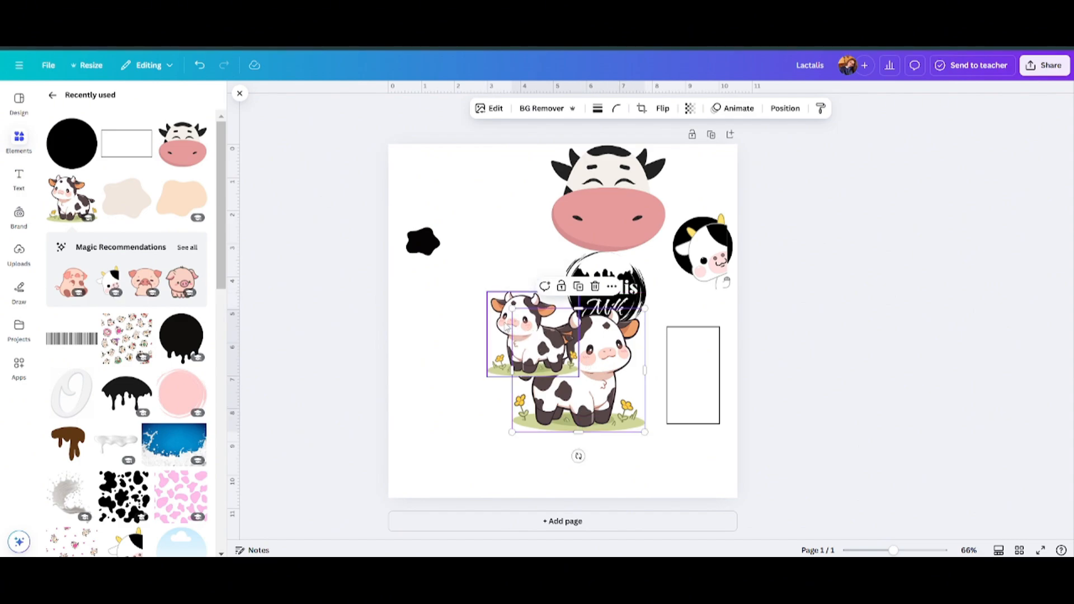
click(520, 335)
click(566, 269)
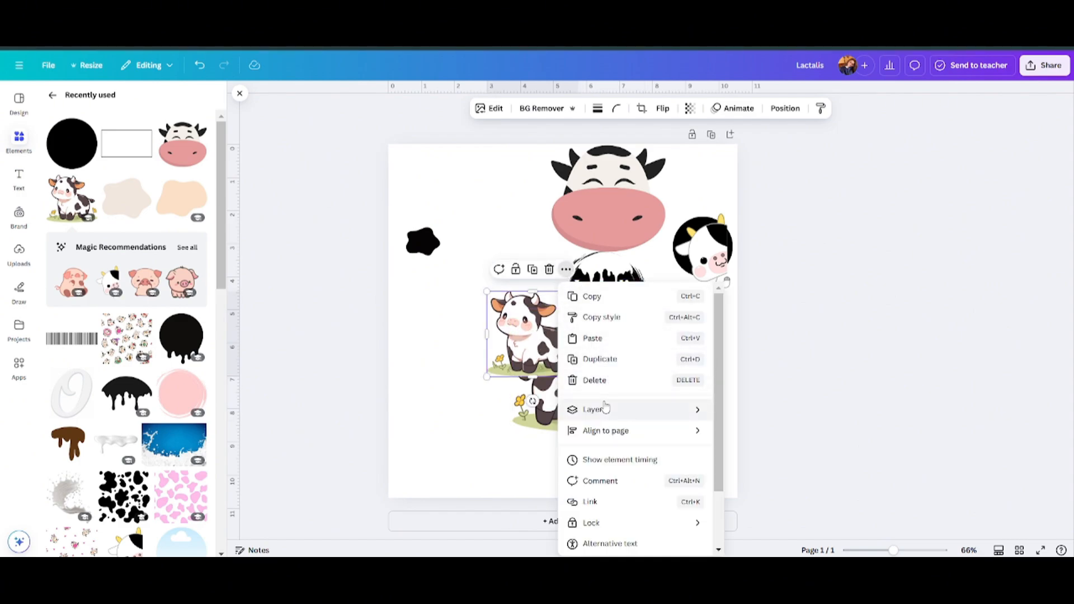
mouse_move(606, 409)
click(752, 452)
click(880, 280)
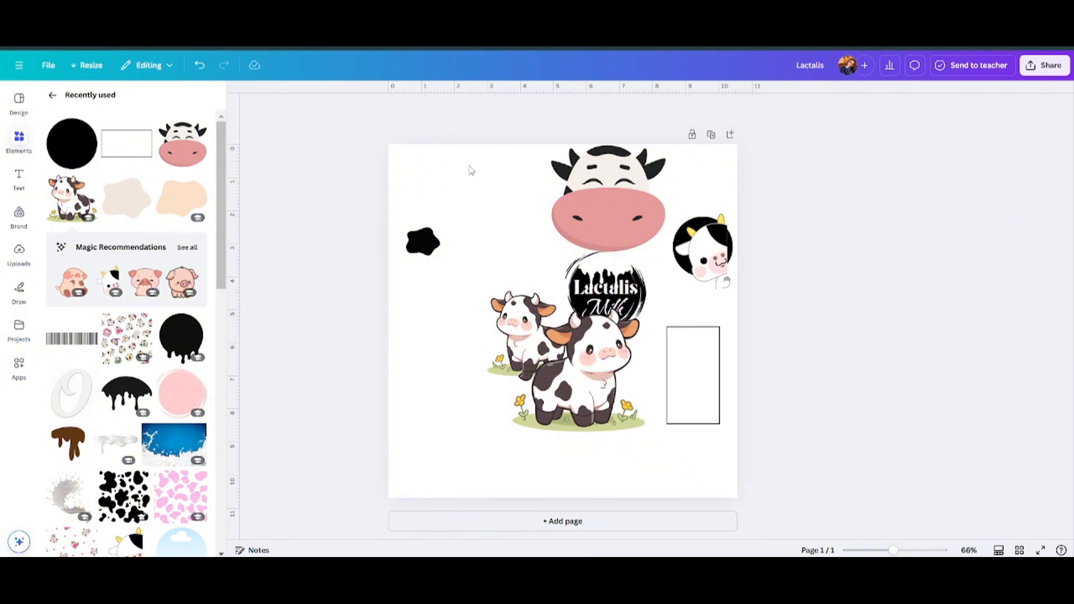
Set the page background to a custom pale pink.
click(471, 172)
click(576, 108)
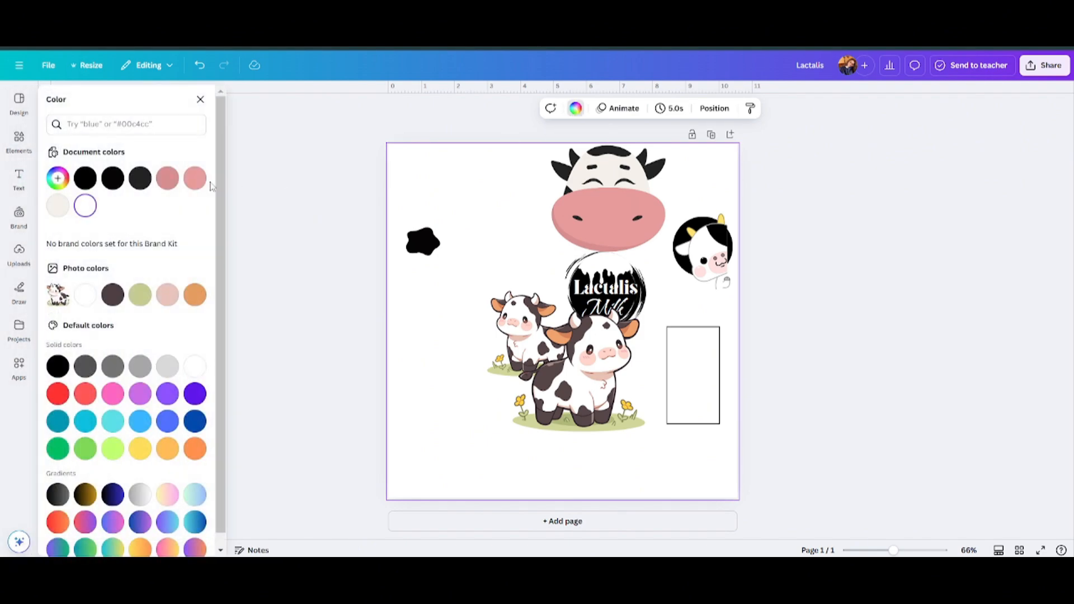
click(167, 178)
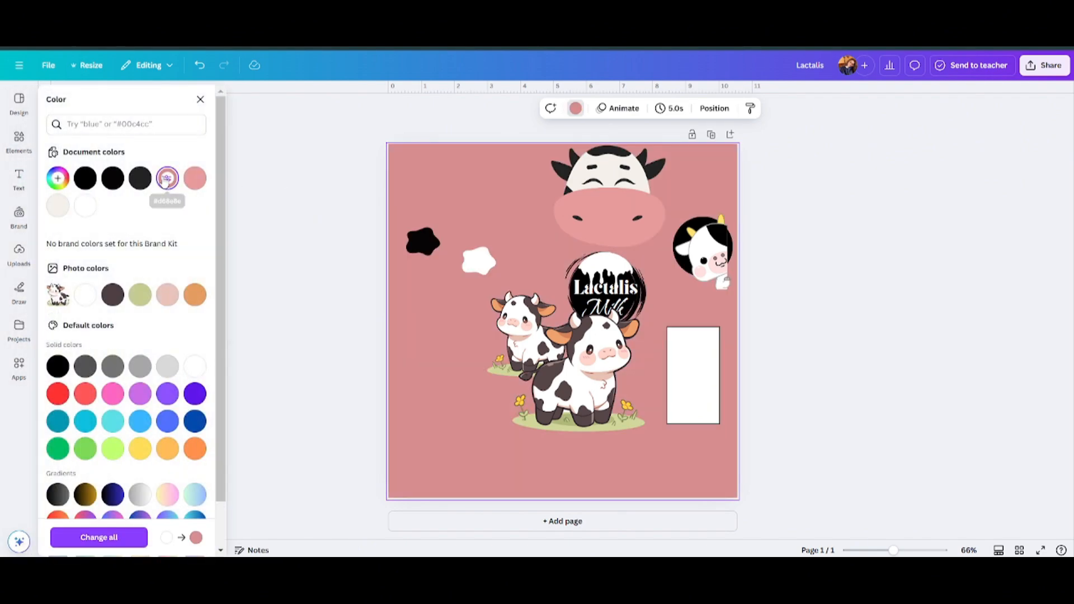
click(57, 178)
drag(108, 239, 70, 230)
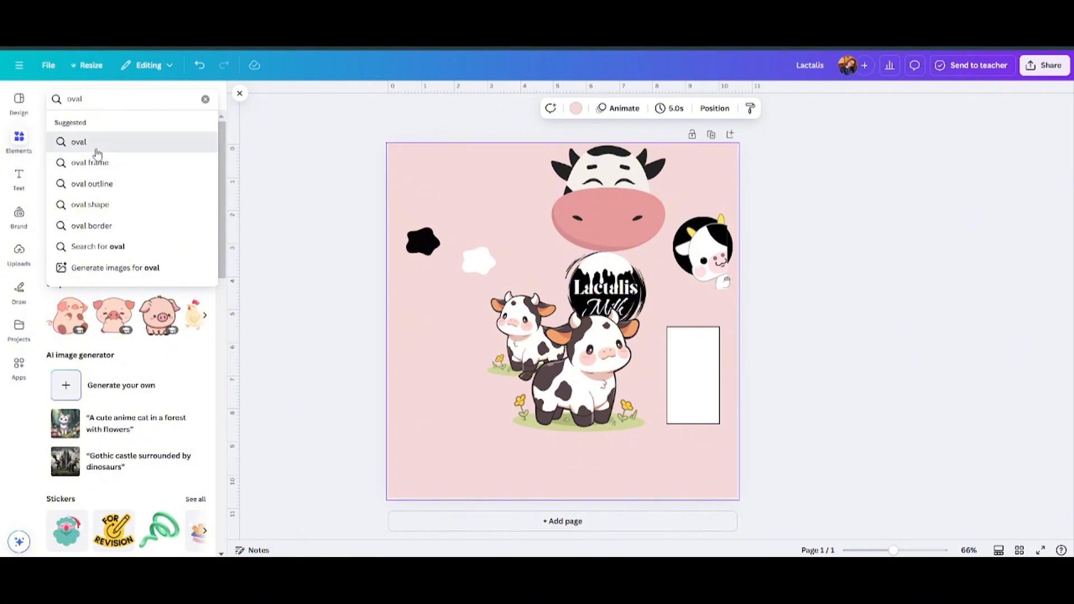
Search the elements for "oval", add the solid oval graphic and recolor it the light green from the cow image's palette.
click(96, 149)
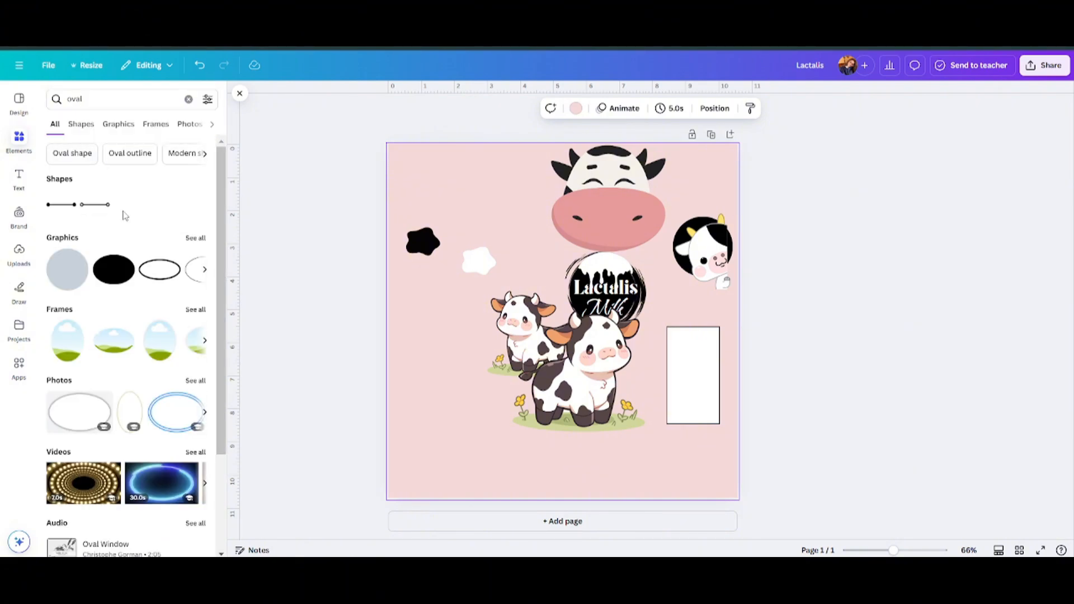
click(119, 265)
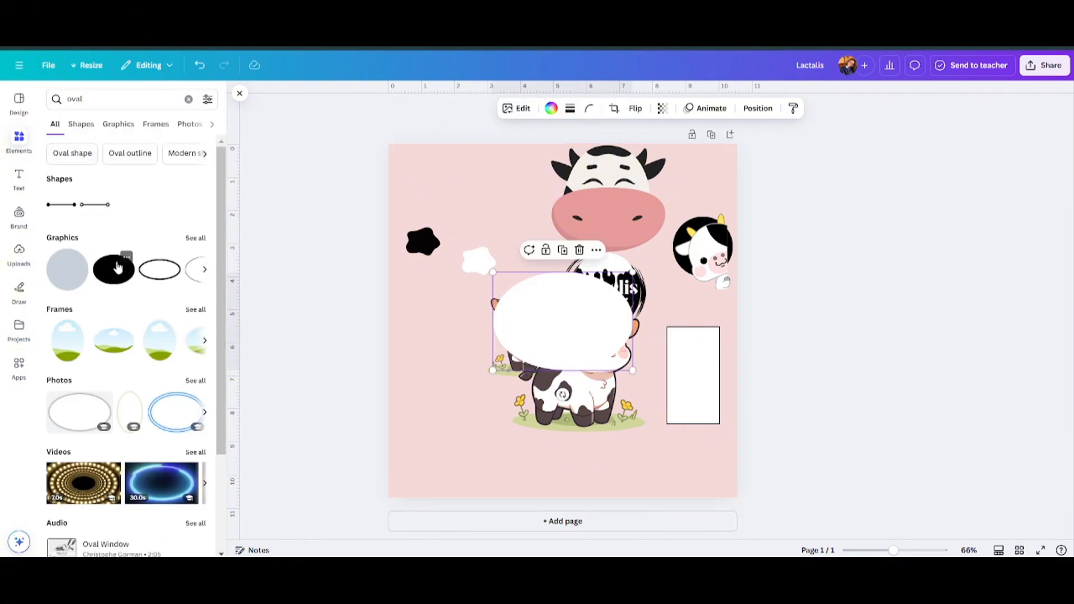
click(551, 110)
click(141, 302)
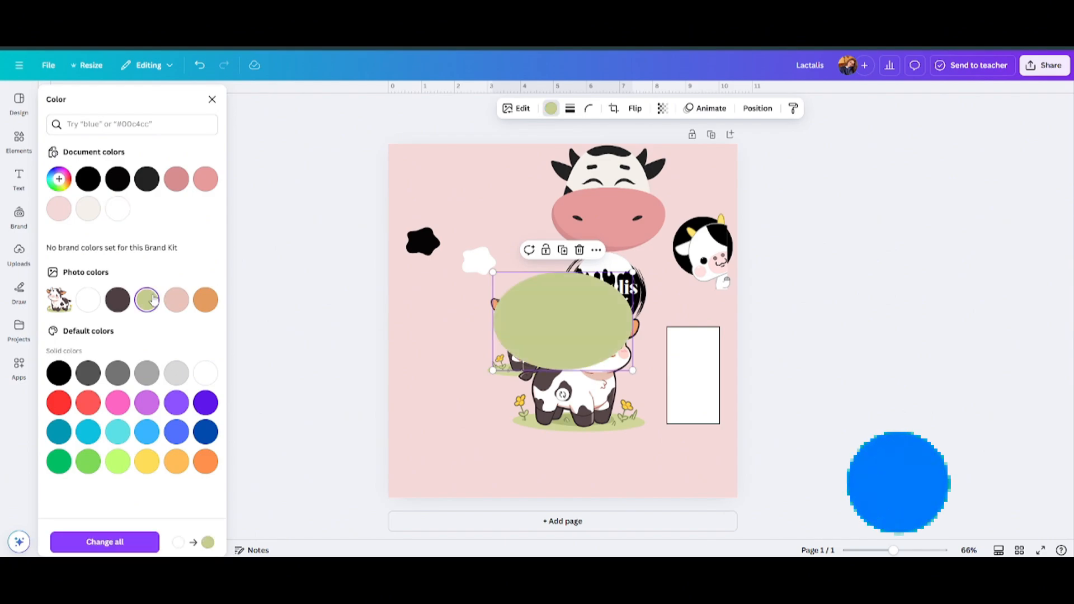
Shrink the green oval and place it near the page's left edge, over the black and white spots.
click(276, 227)
drag(555, 352, 441, 306)
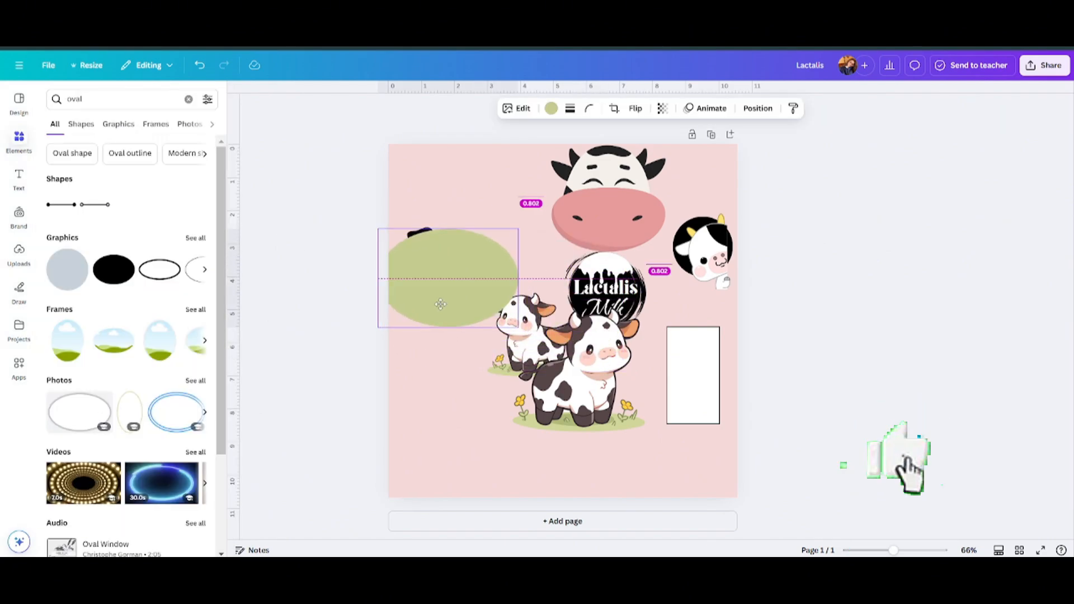
drag(515, 326, 474, 286)
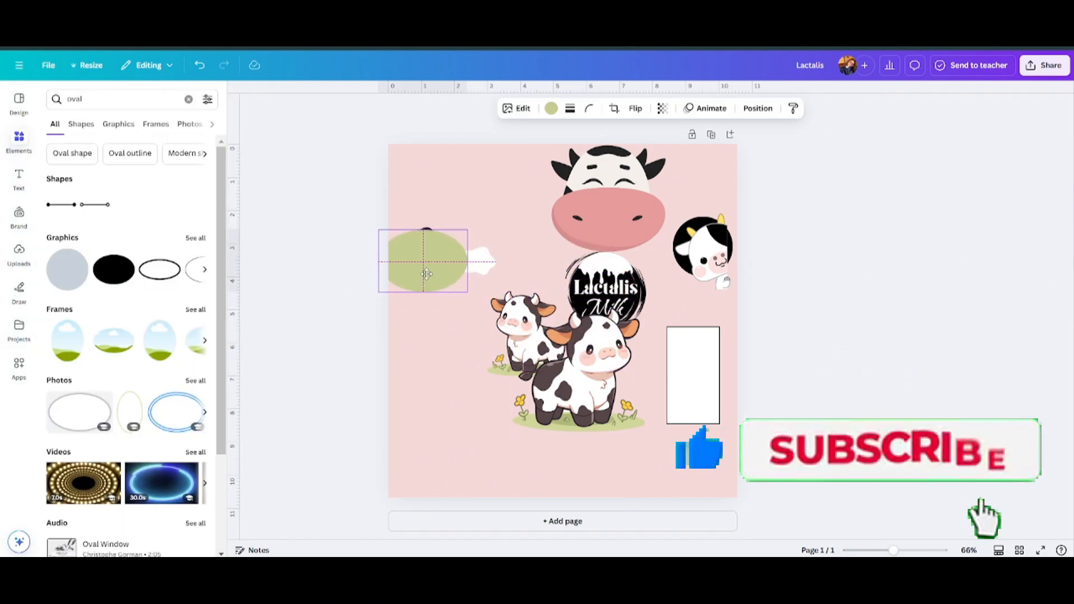
drag(413, 262, 432, 280)
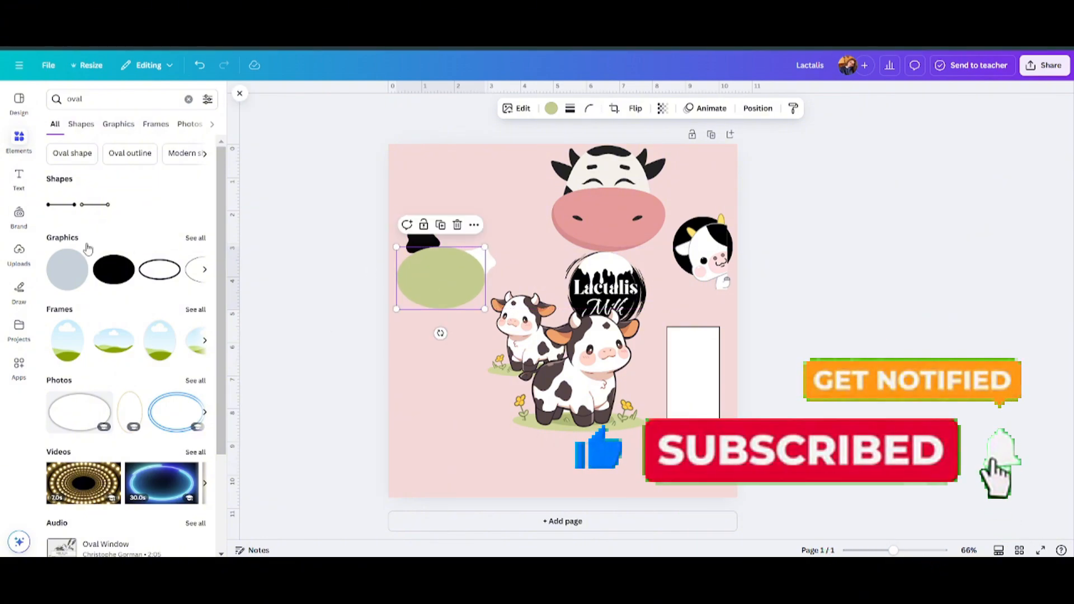
Duplicate the "Milk" text onto the green oval, change it to "MOOH" and fit it on one line at size 38.
click(606, 289)
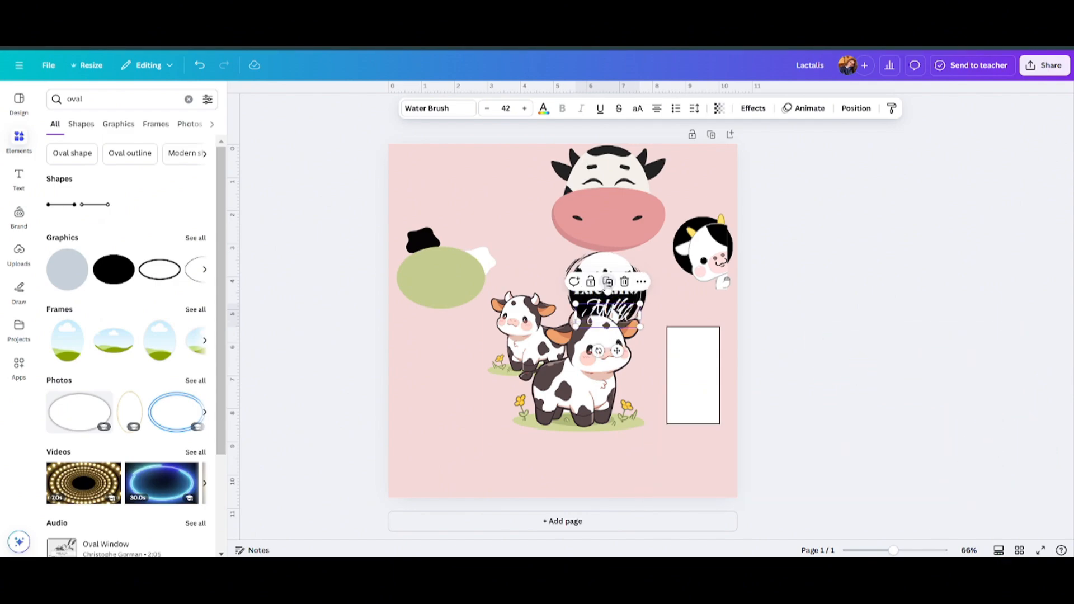
drag(607, 289, 440, 274)
double_click(440, 274)
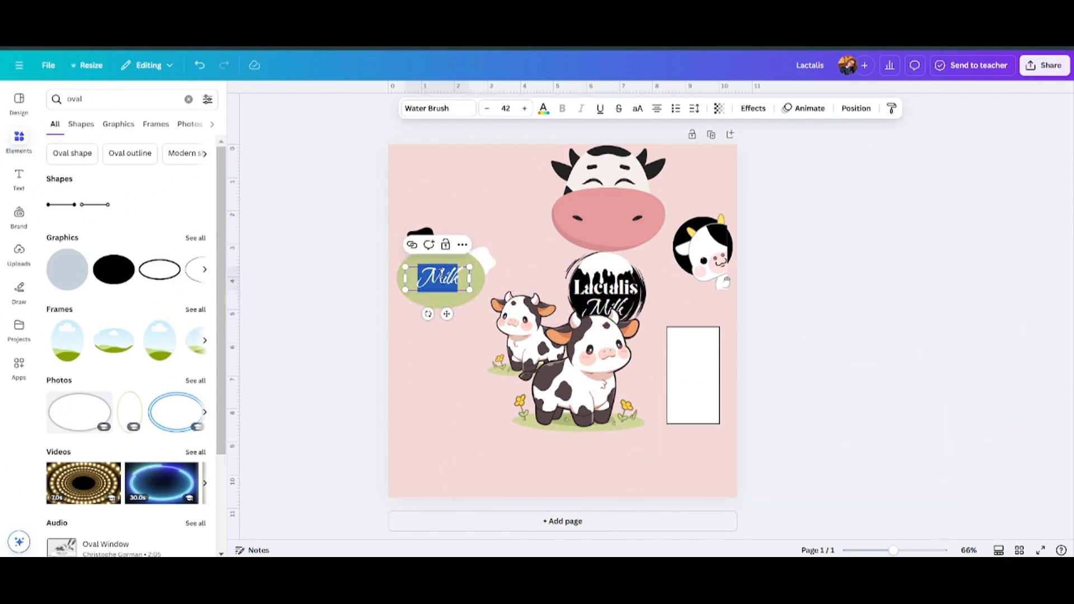
text(M)
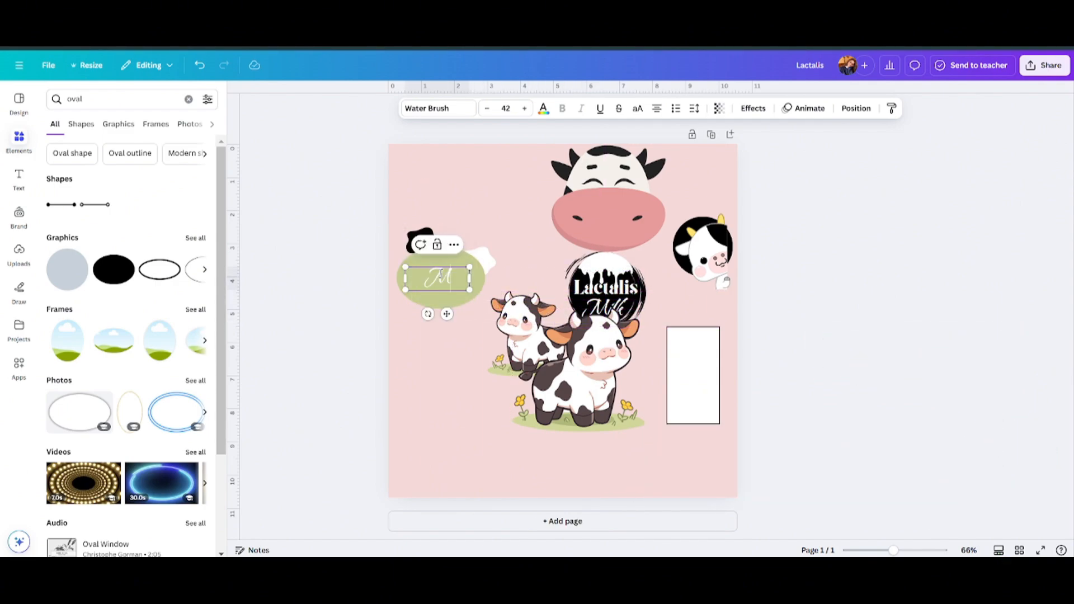
text(OOH)
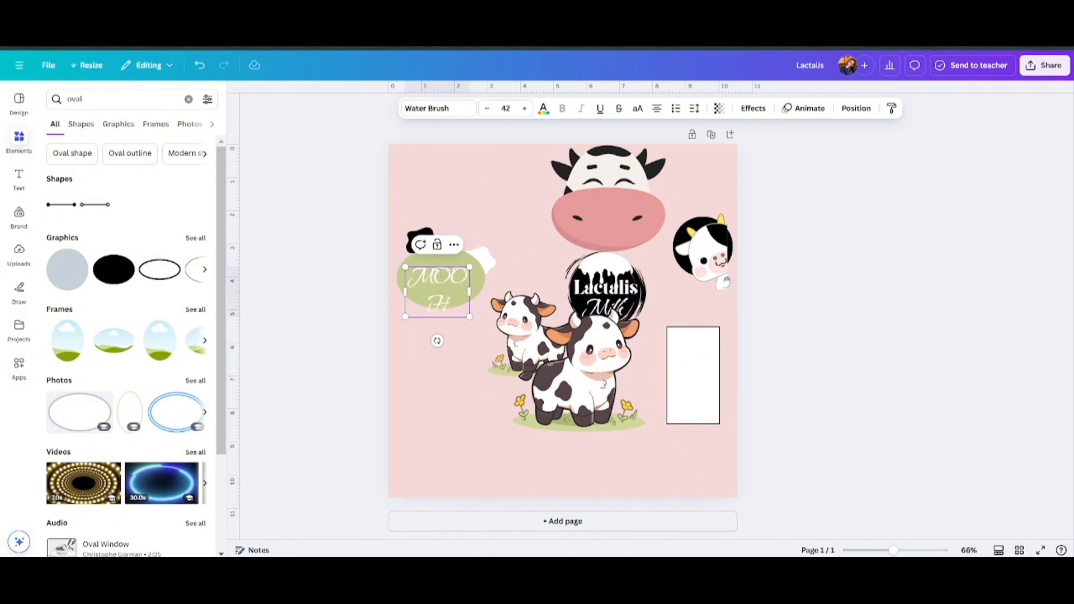
drag(477, 290, 492, 291)
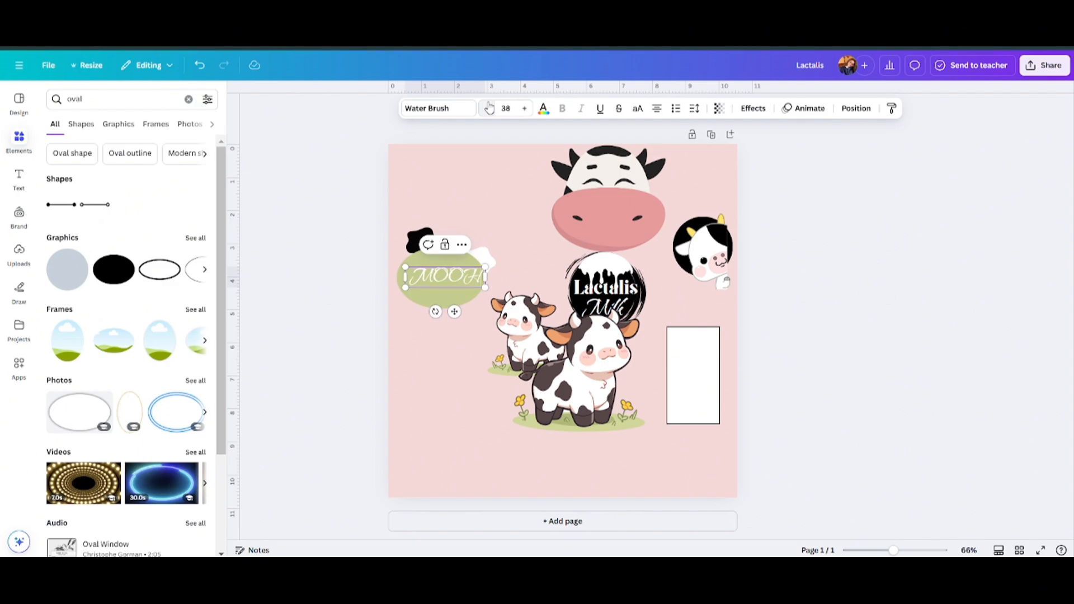
Recolor the "MOOH" text black and center it on the green oval.
click(542, 107)
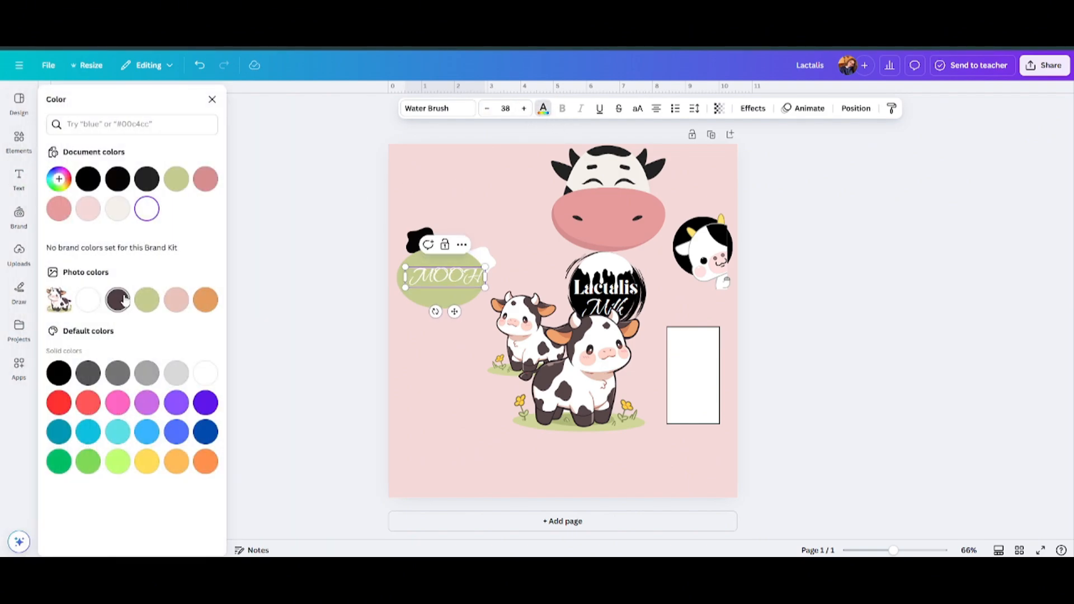
click(119, 295)
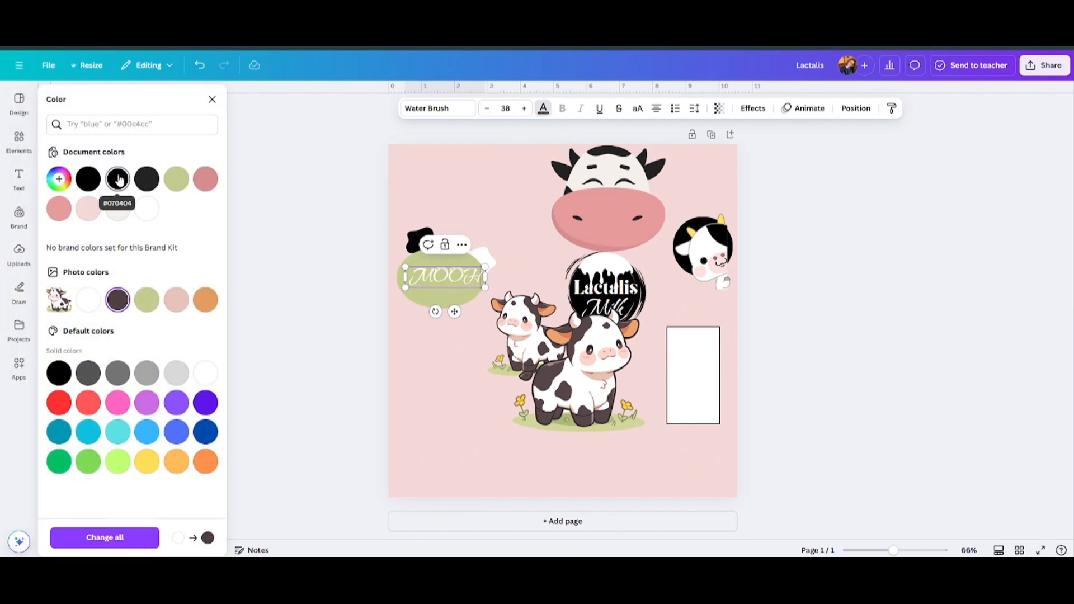
click(117, 178)
click(147, 208)
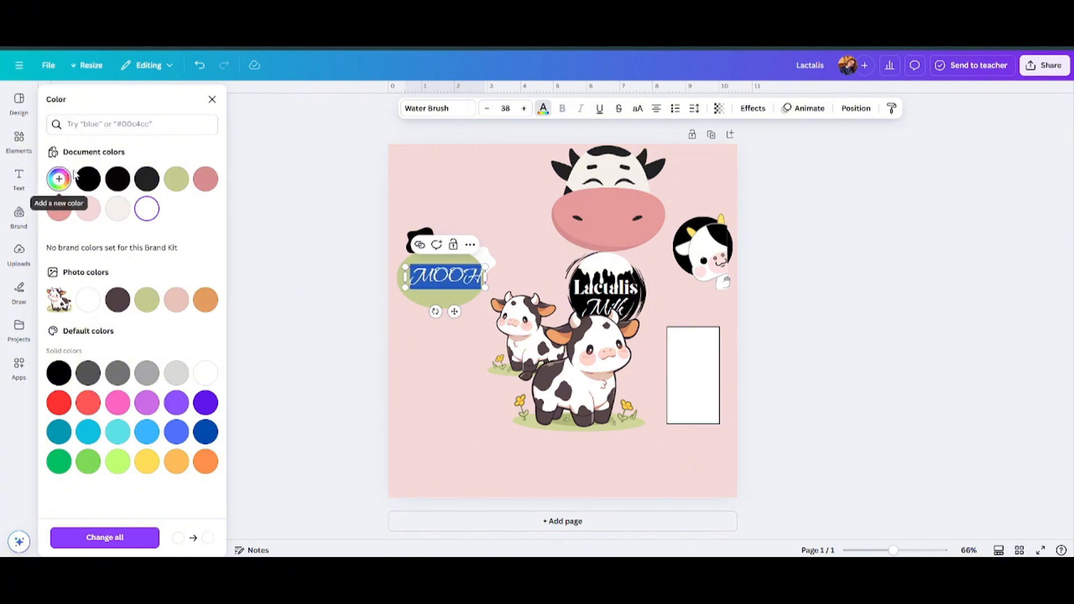
click(88, 179)
click(298, 207)
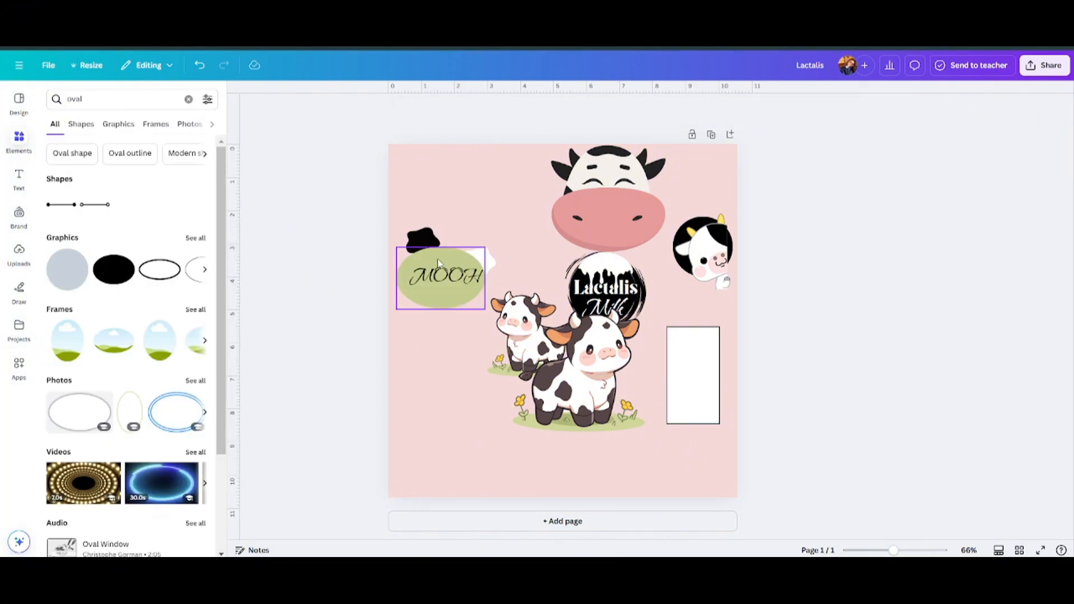
drag(445, 269, 435, 267)
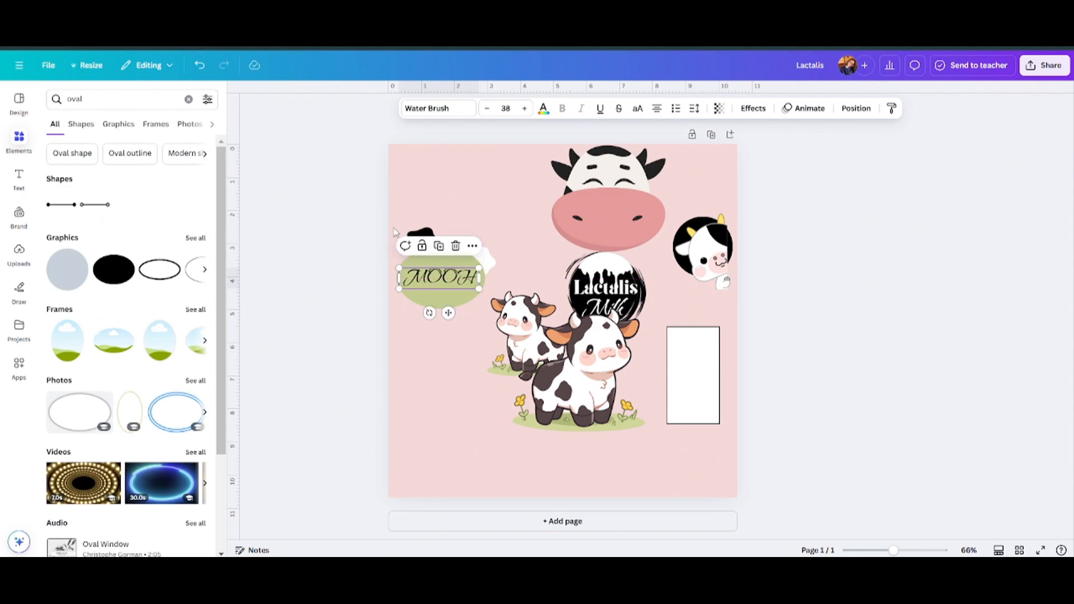
Bring the black spot in front of the green oval.
click(412, 234)
click(456, 206)
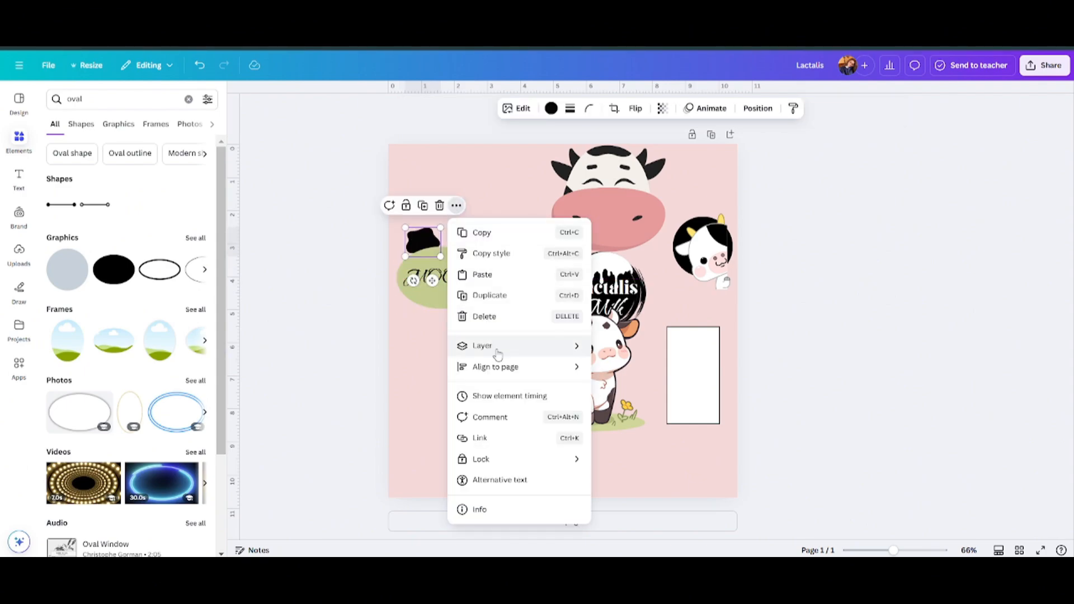
mouse_move(480, 345)
click(638, 367)
click(937, 326)
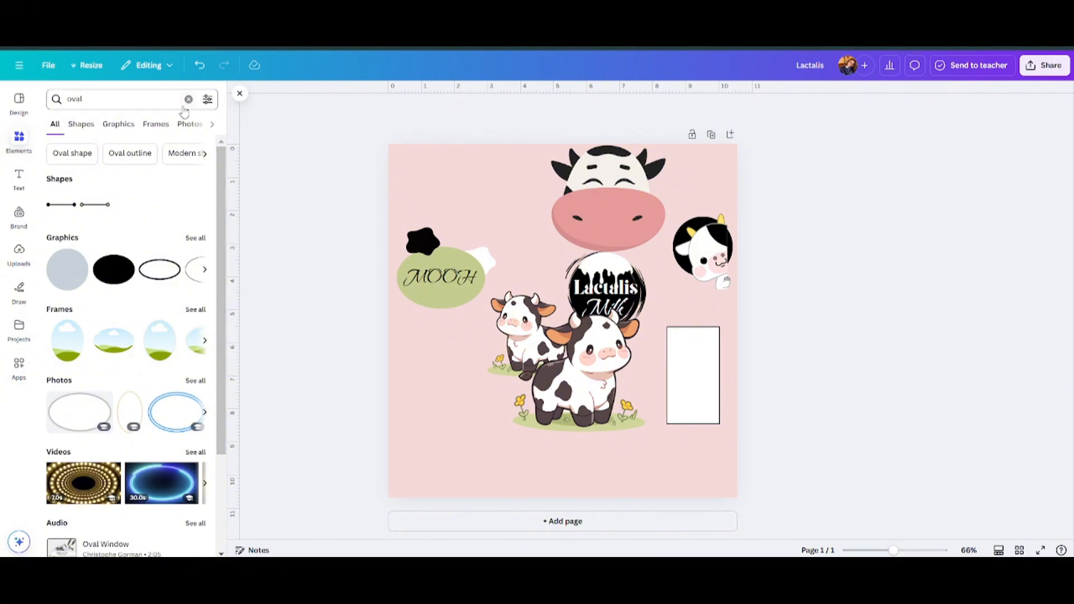
Add the recommended milk splash graphic from the recently used elements and enlarge it to span the bottom of the page.
click(188, 99)
click(195, 125)
scroll(133, 391, down, 2)
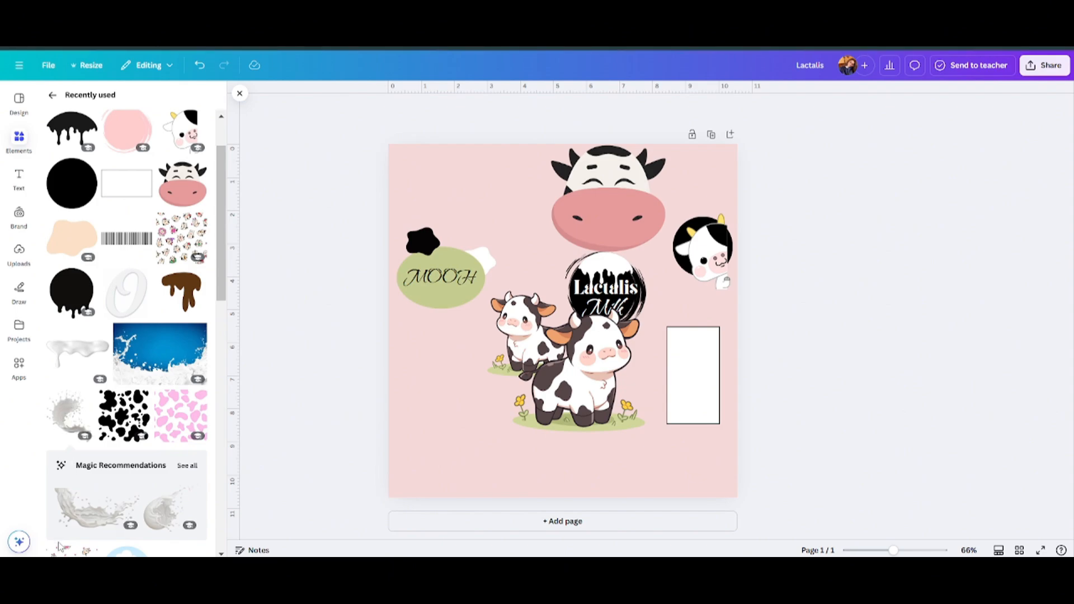
click(68, 519)
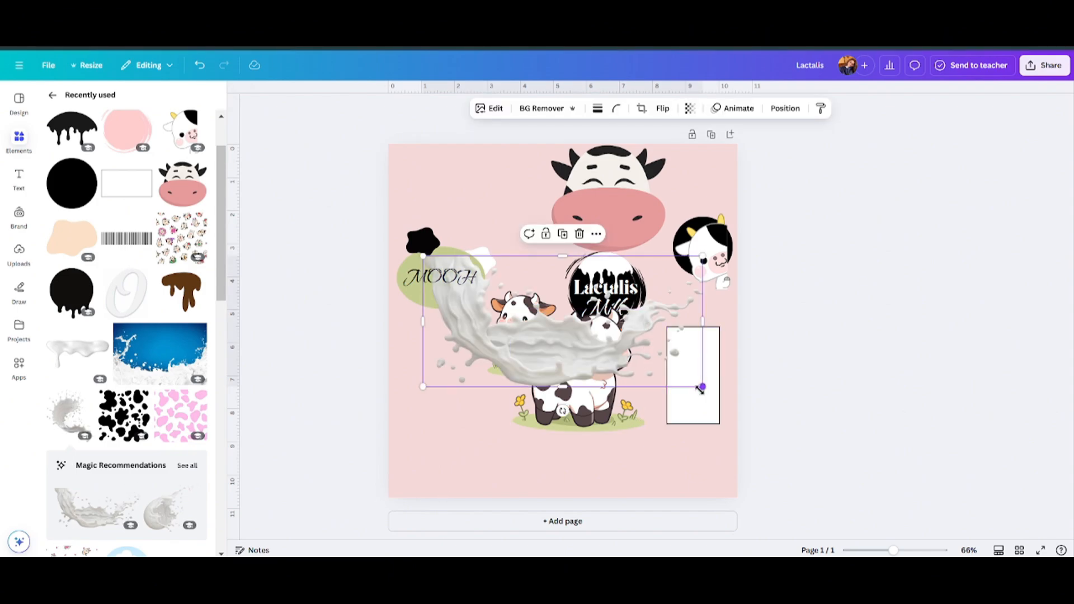
drag(700, 388, 940, 496)
drag(718, 360, 616, 435)
click(803, 255)
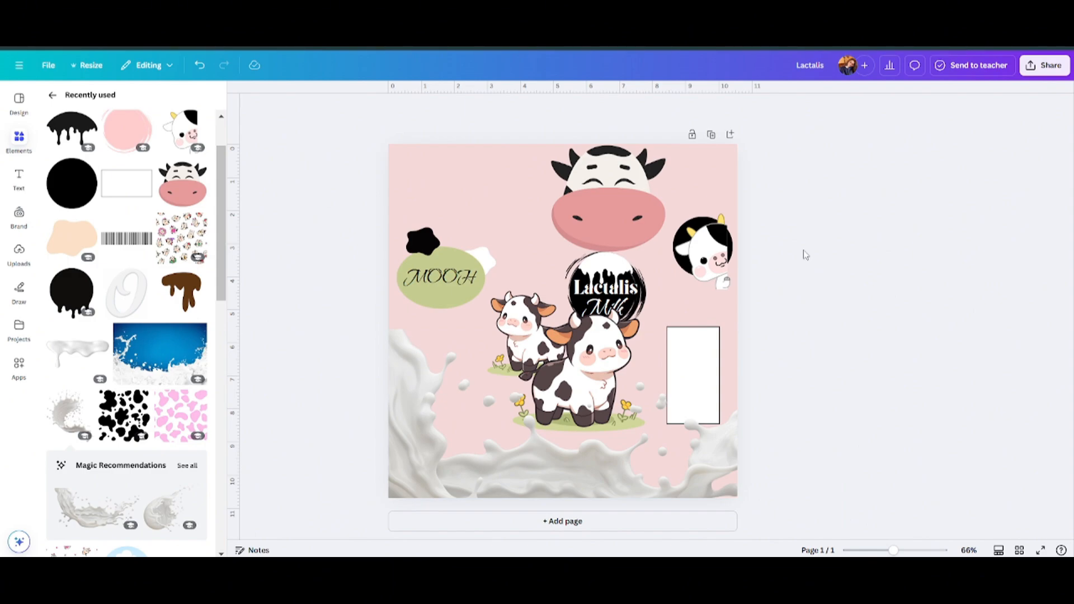
Rename the design as "Milk packaging" and open its download options.
click(812, 66)
text(Milk packaging)
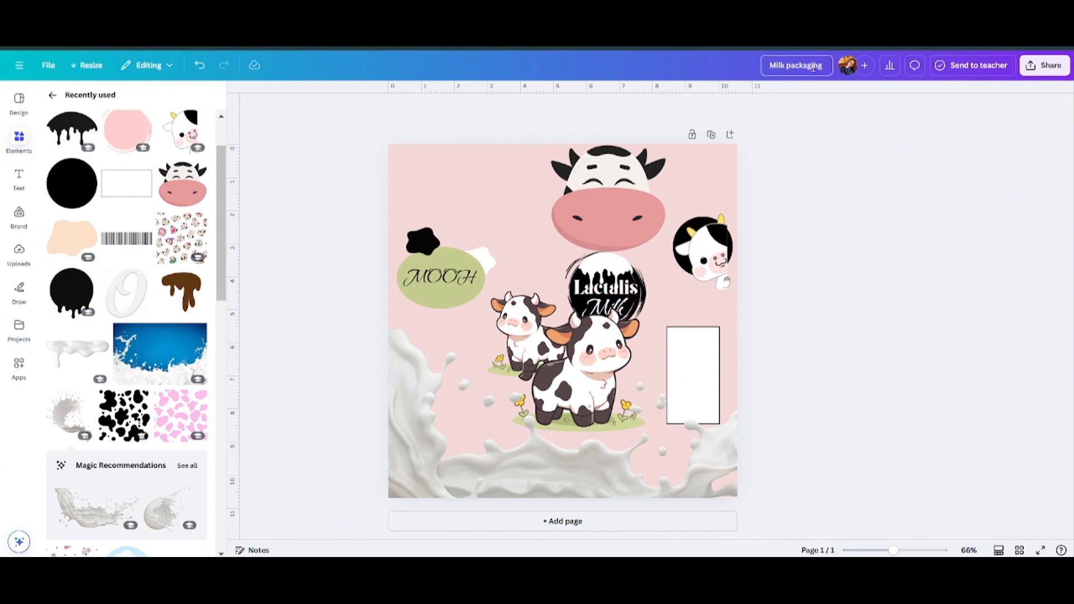
click(1043, 65)
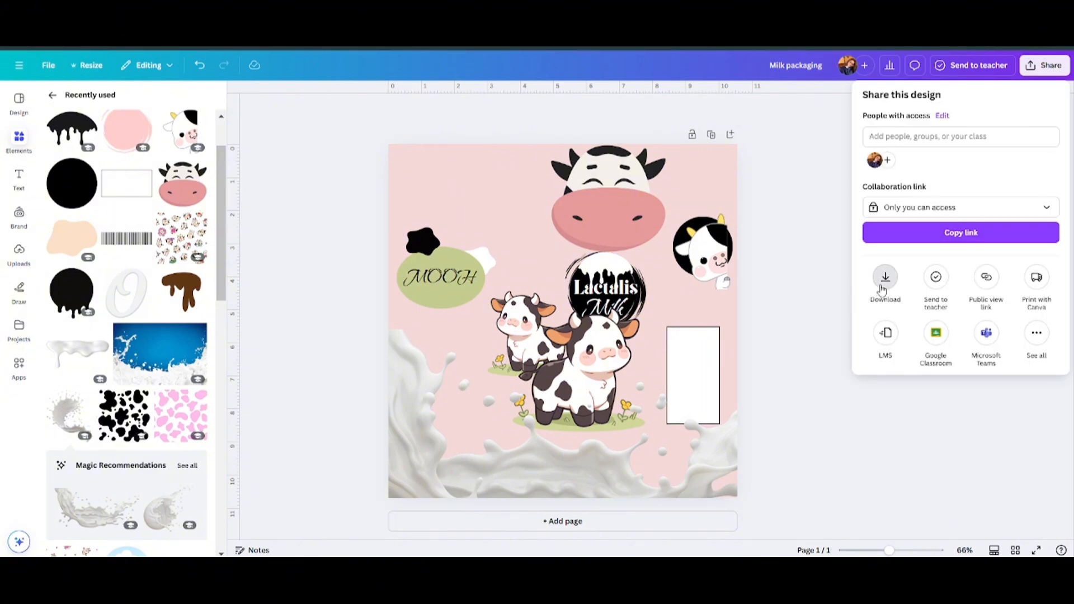
click(884, 279)
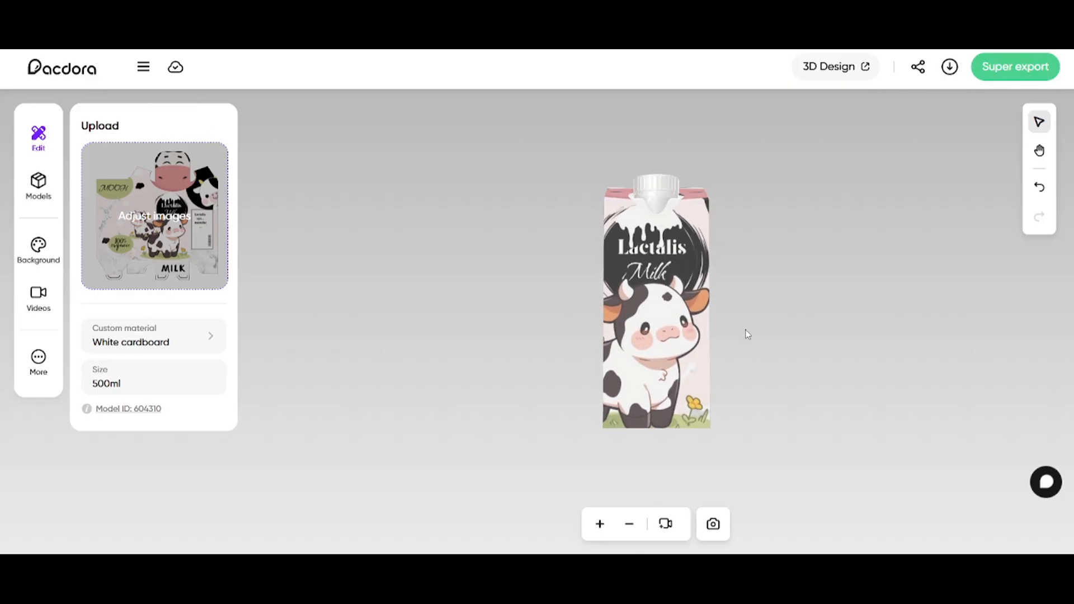
Switch to Pacdora and inspect the milk carton mockup's front, sides, back and base.
click(600, 524)
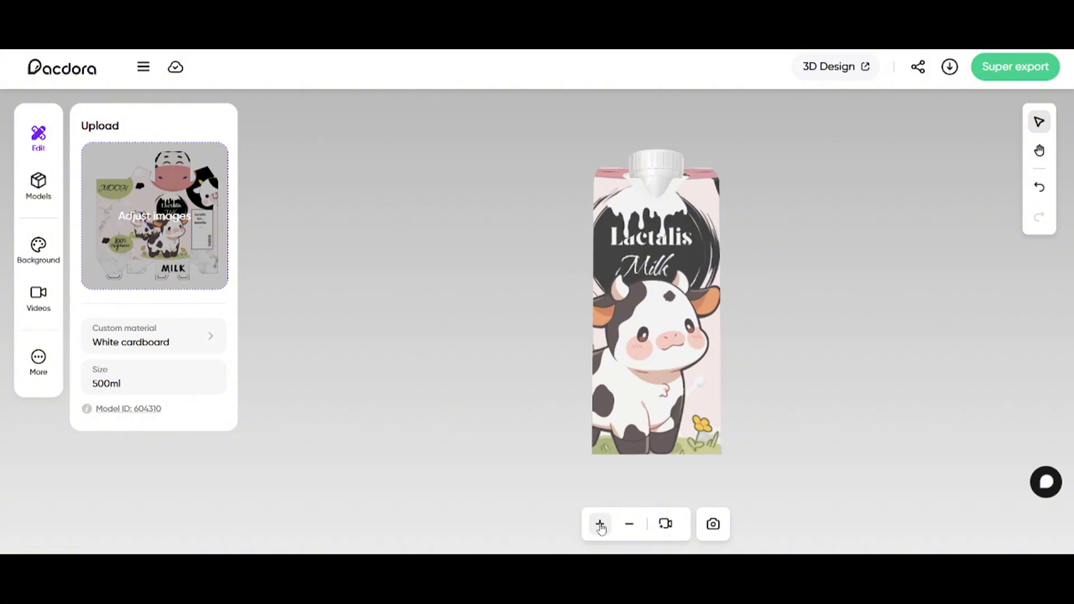
click(600, 524)
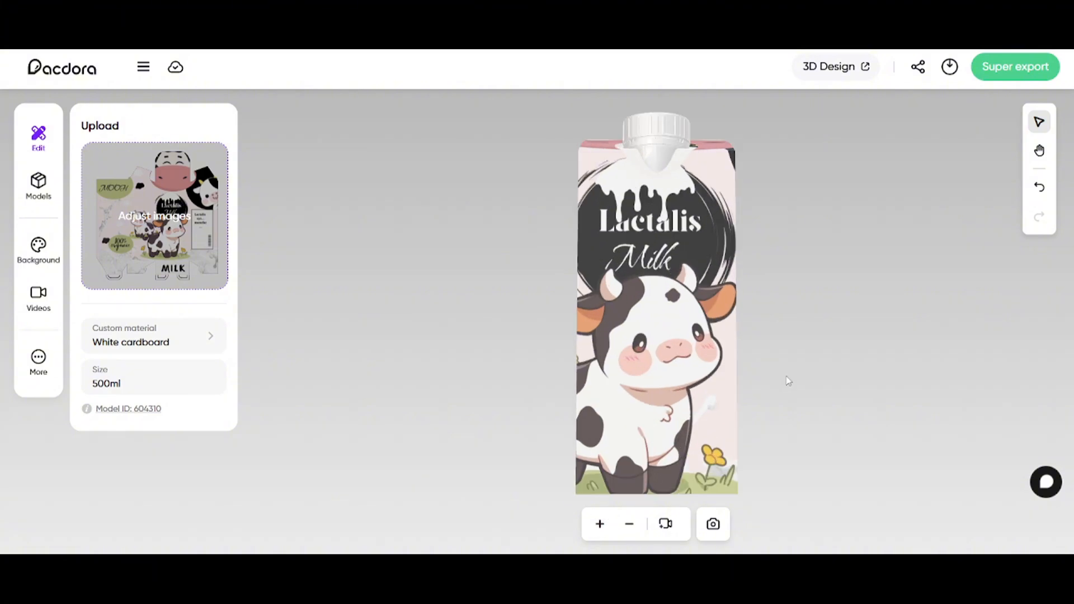
drag(788, 381, 902, 380)
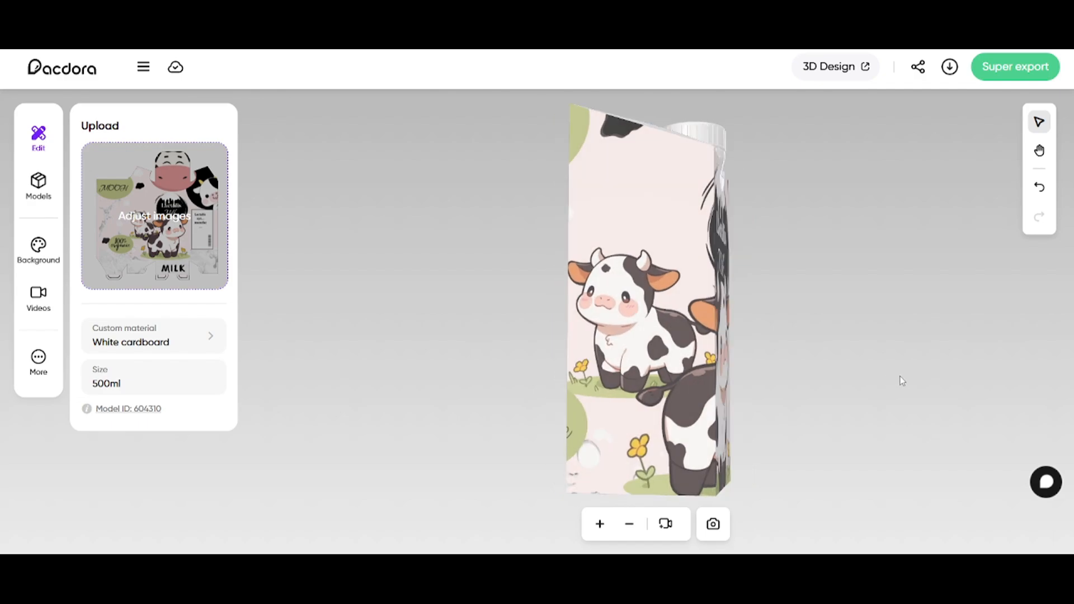
drag(793, 378, 923, 376)
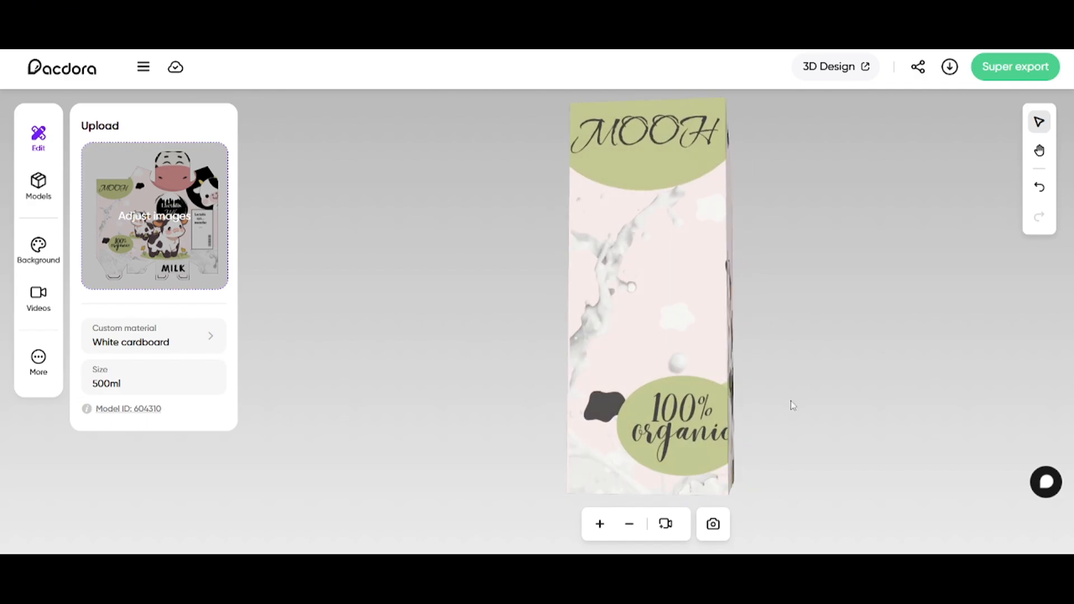
drag(791, 403, 884, 334)
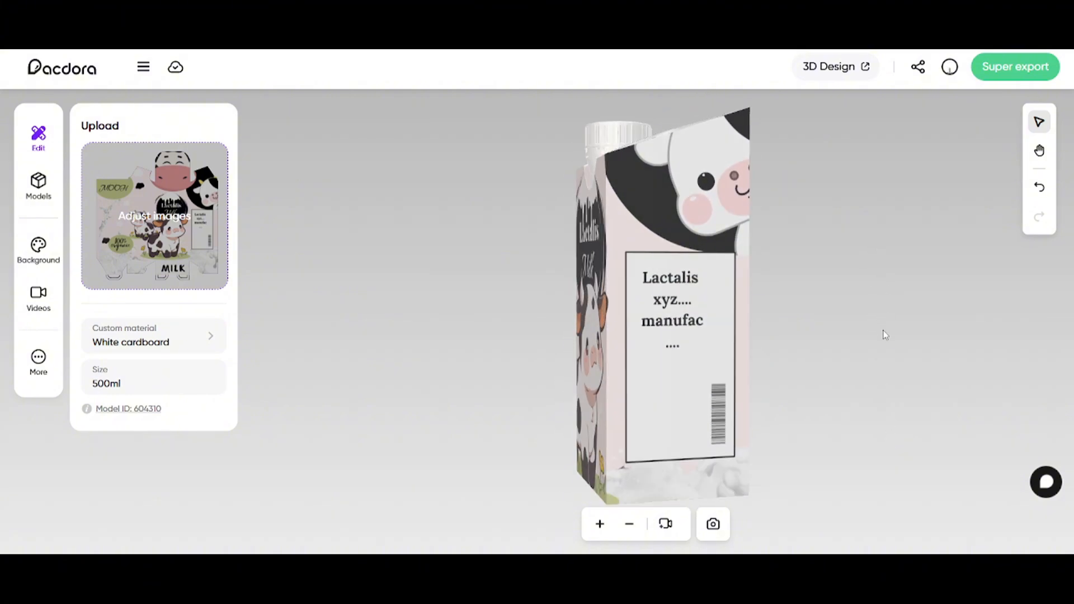
click(628, 524)
drag(672, 425, 949, 403)
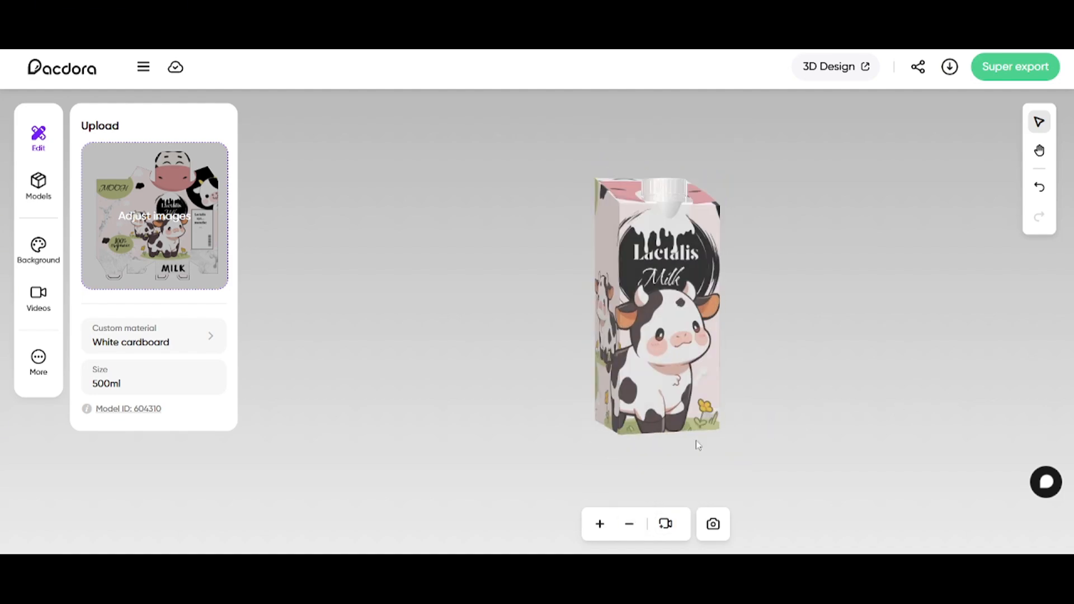
drag(695, 441, 727, 395)
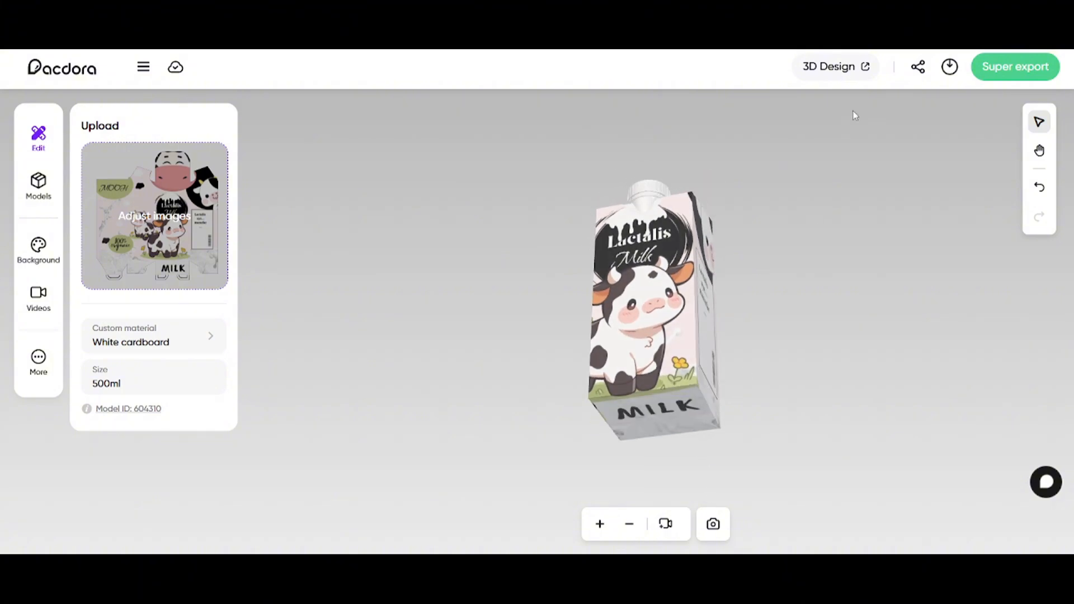
drag(791, 288, 819, 330)
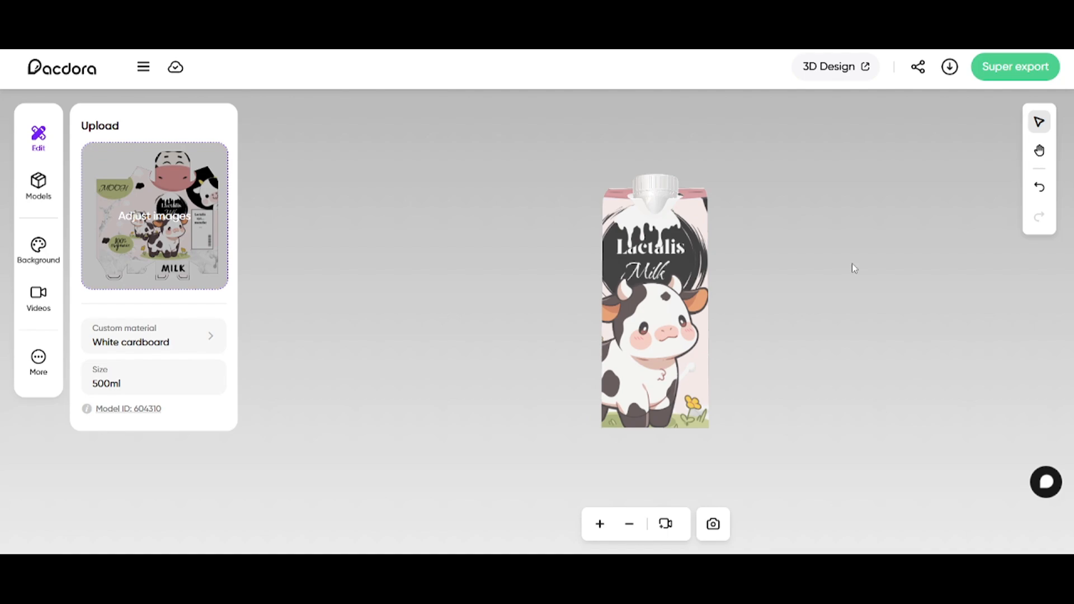
Export the carton mockup as an MP4 video with the 4s style in the middle of the grid and a 16:9 ratio.
click(998, 57)
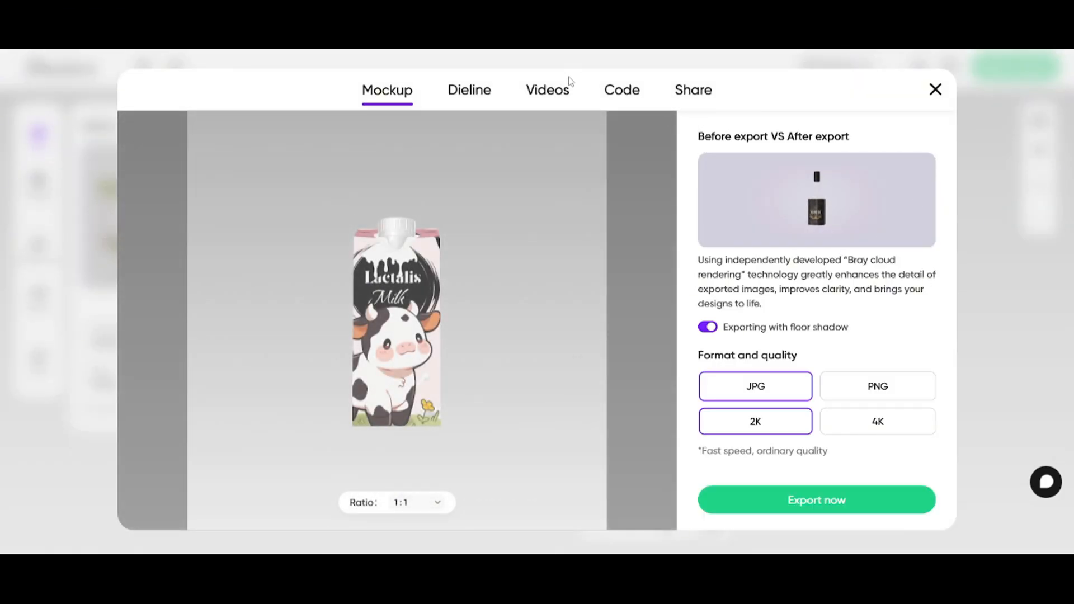
click(552, 93)
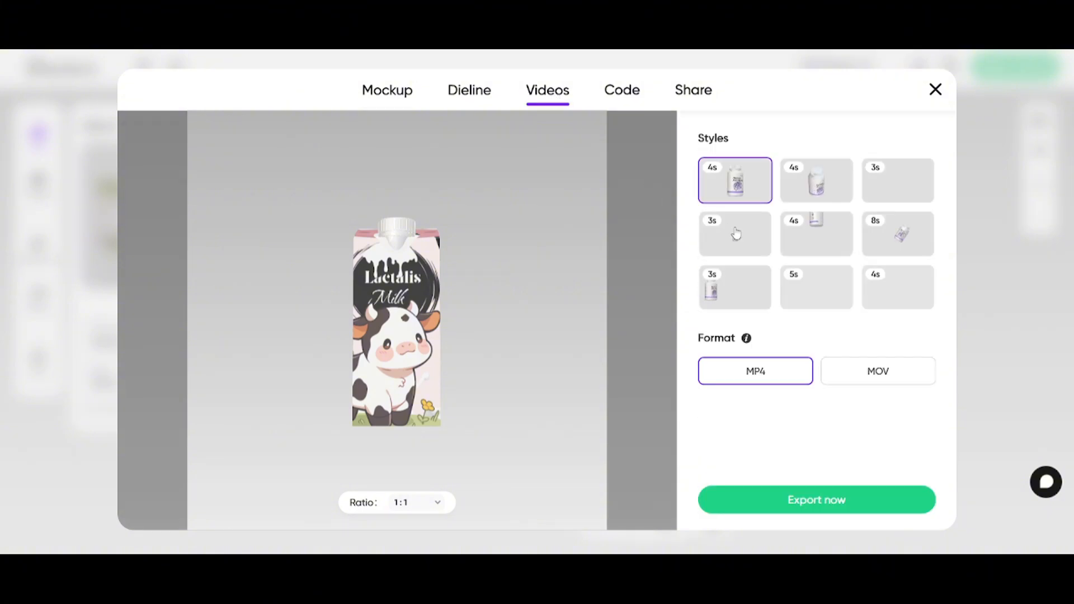
click(822, 234)
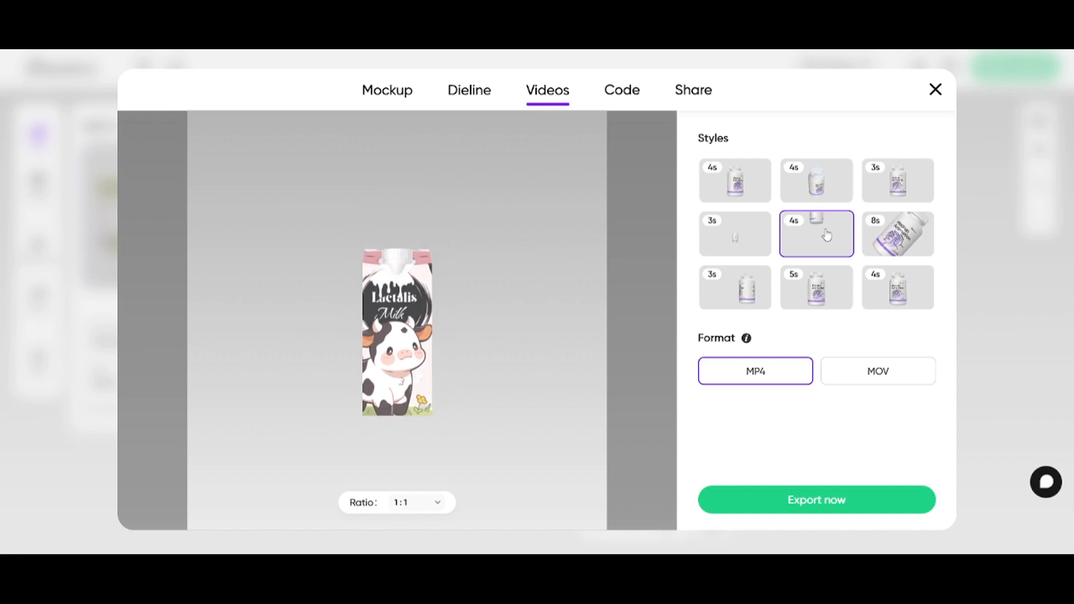
click(437, 504)
click(428, 371)
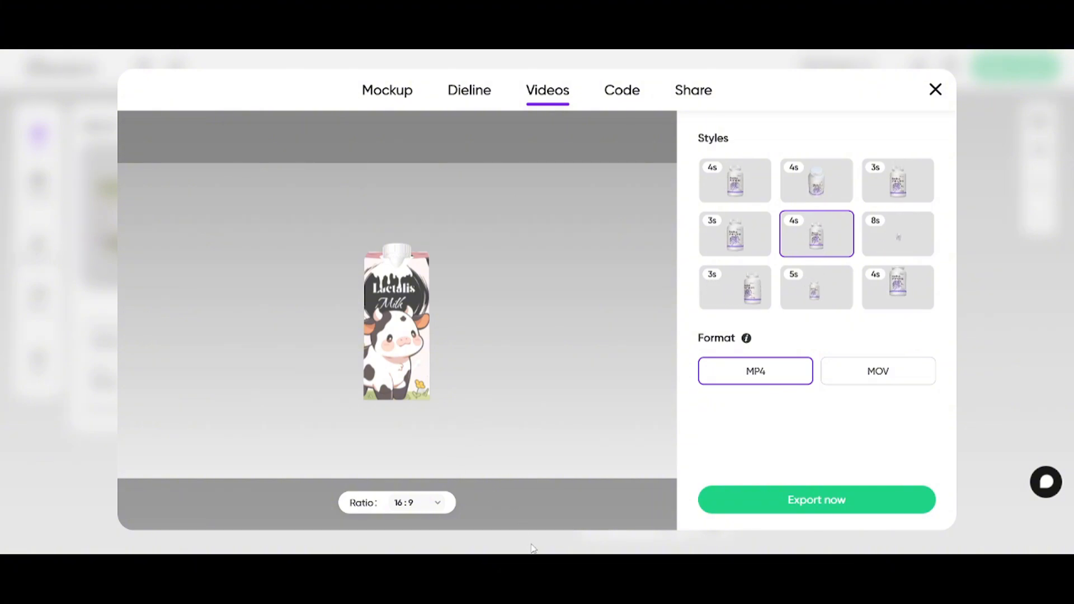
click(824, 502)
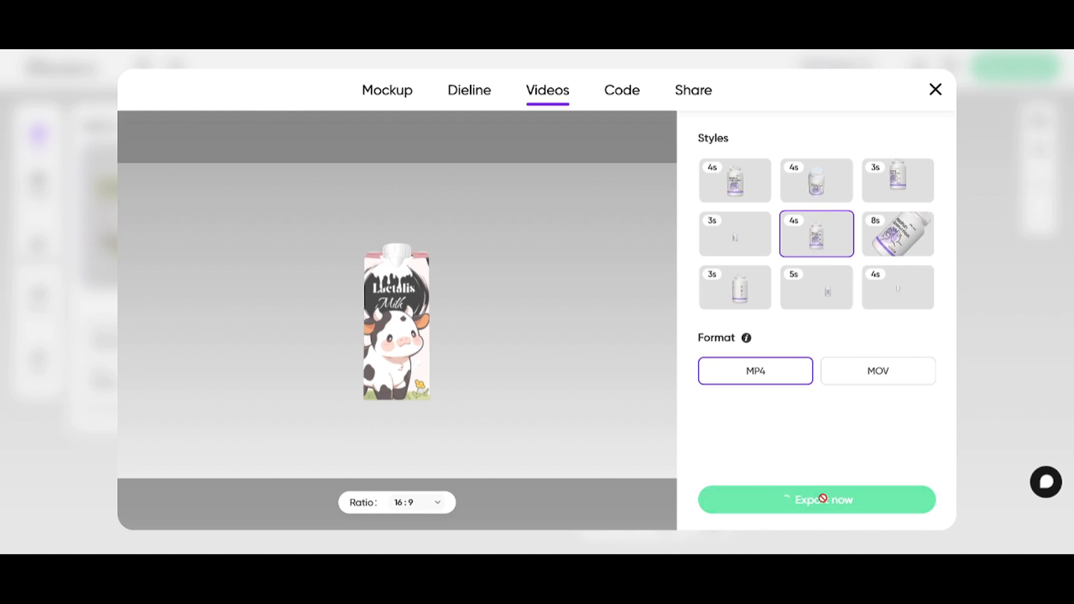